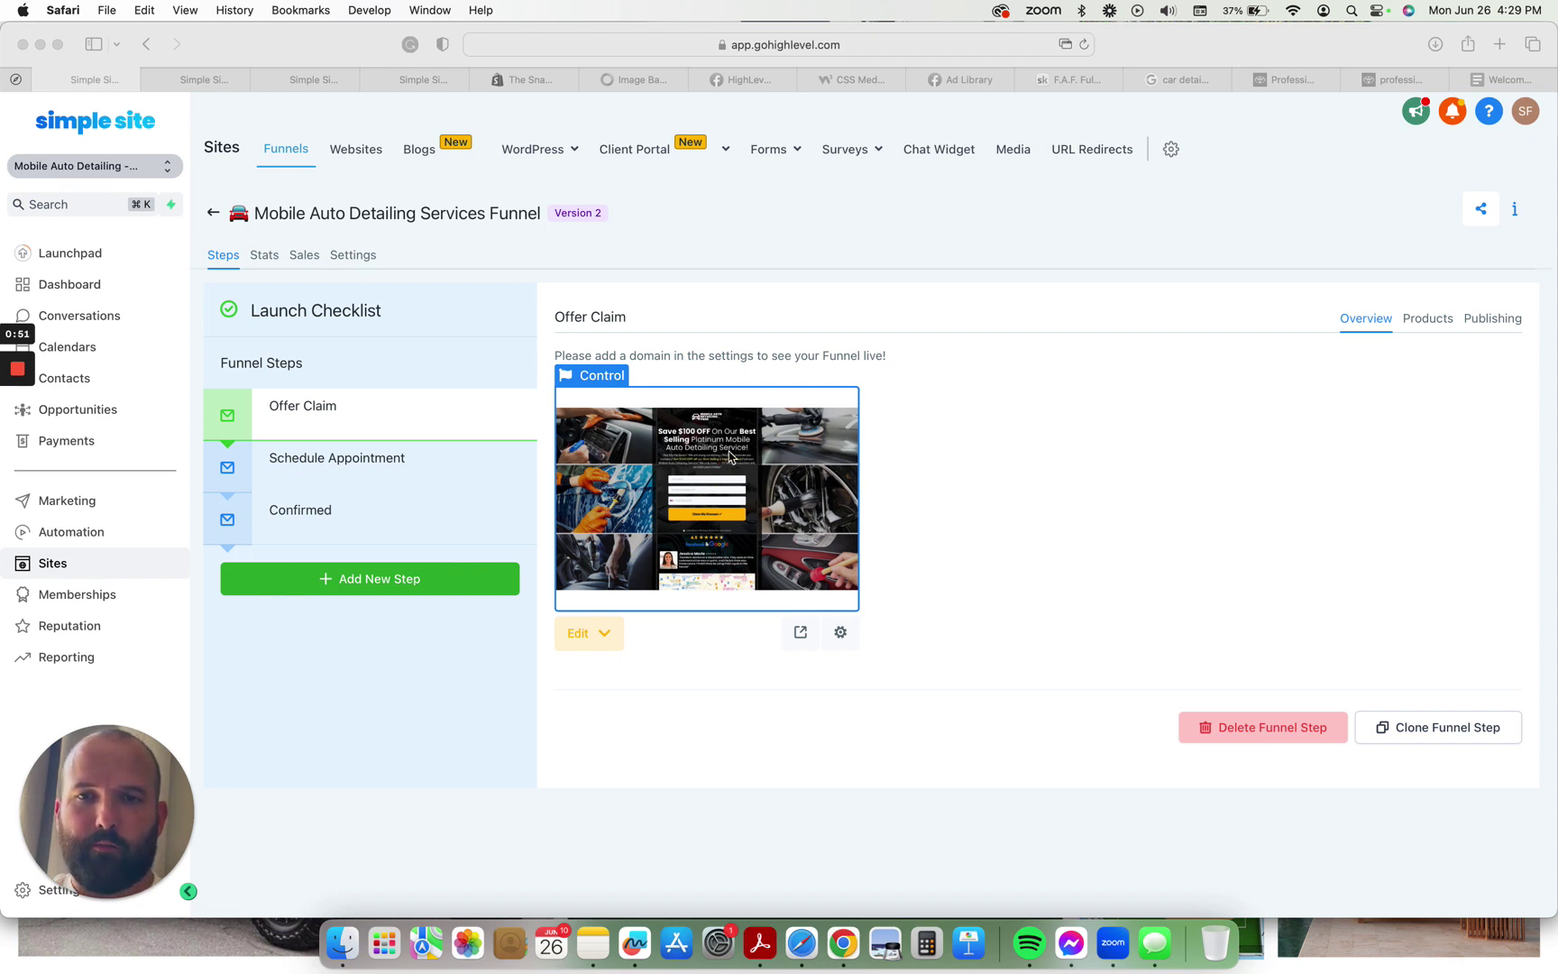
- Preview the Offer Claim page's $100-off discount form in its own tab, then return to the funnel steps
left_click(801, 636)
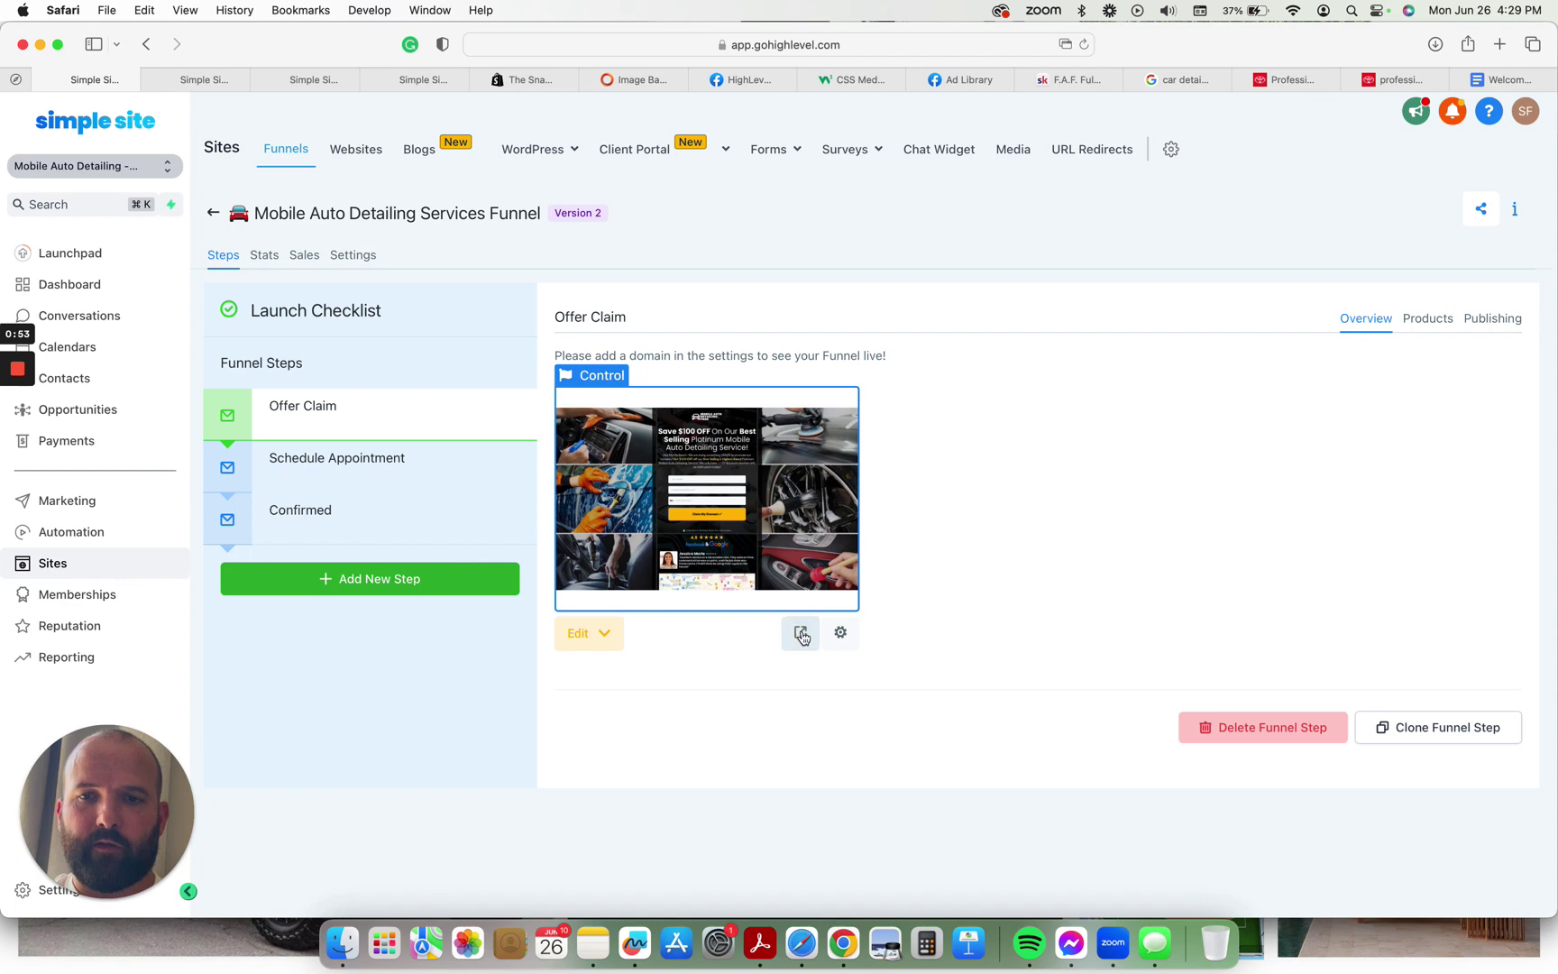
left_click(801, 636)
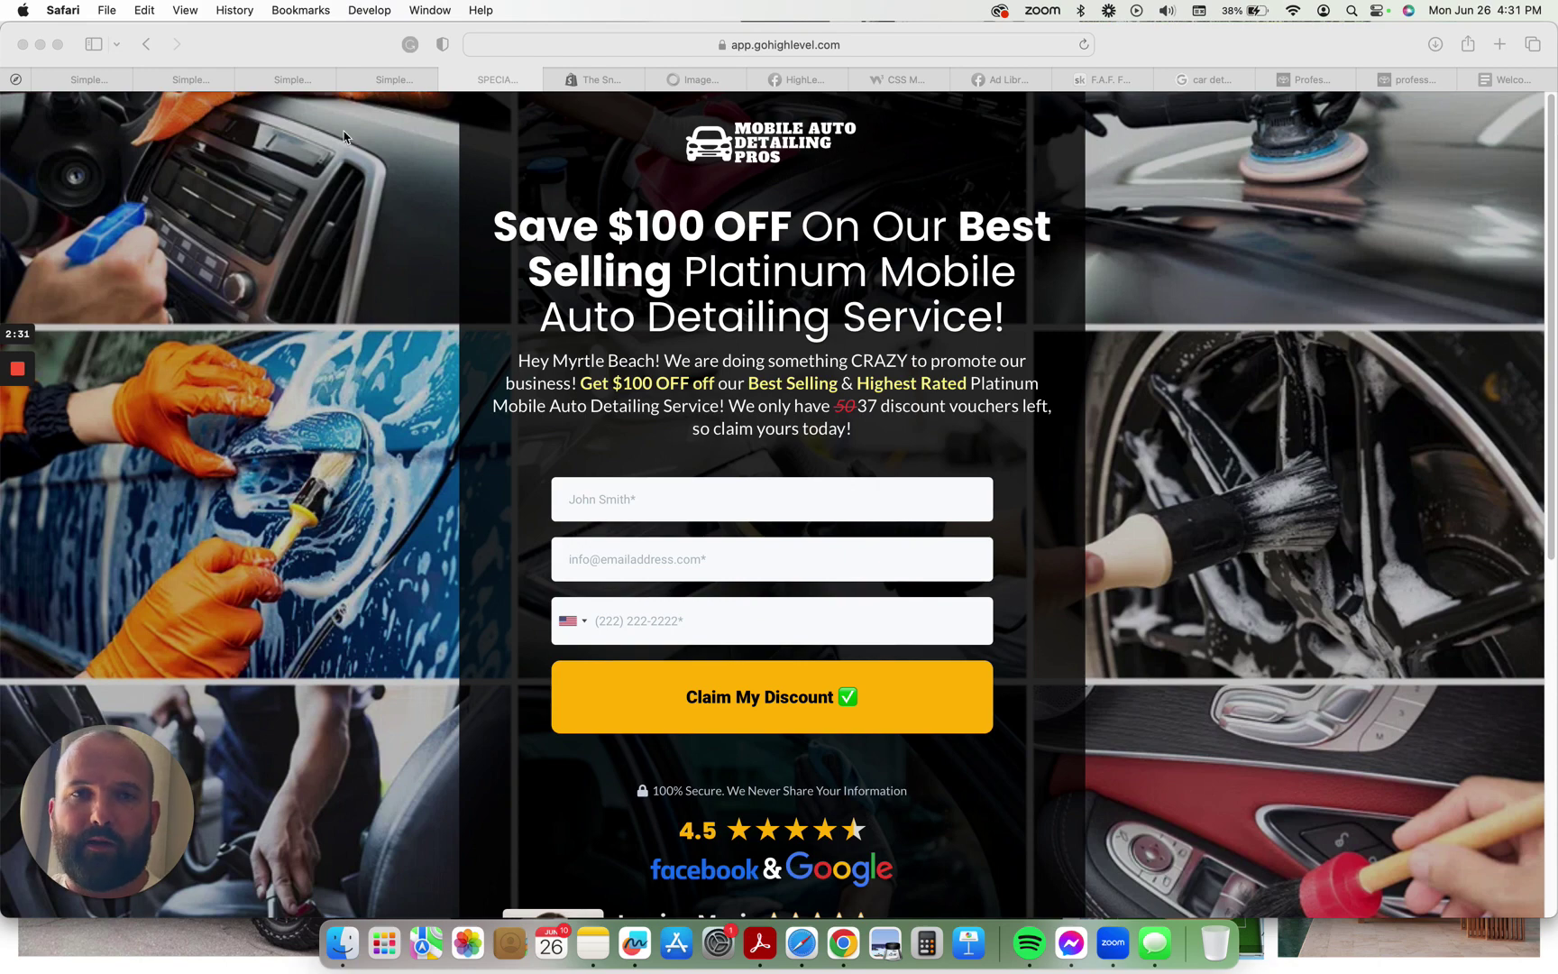
left_click(106, 83)
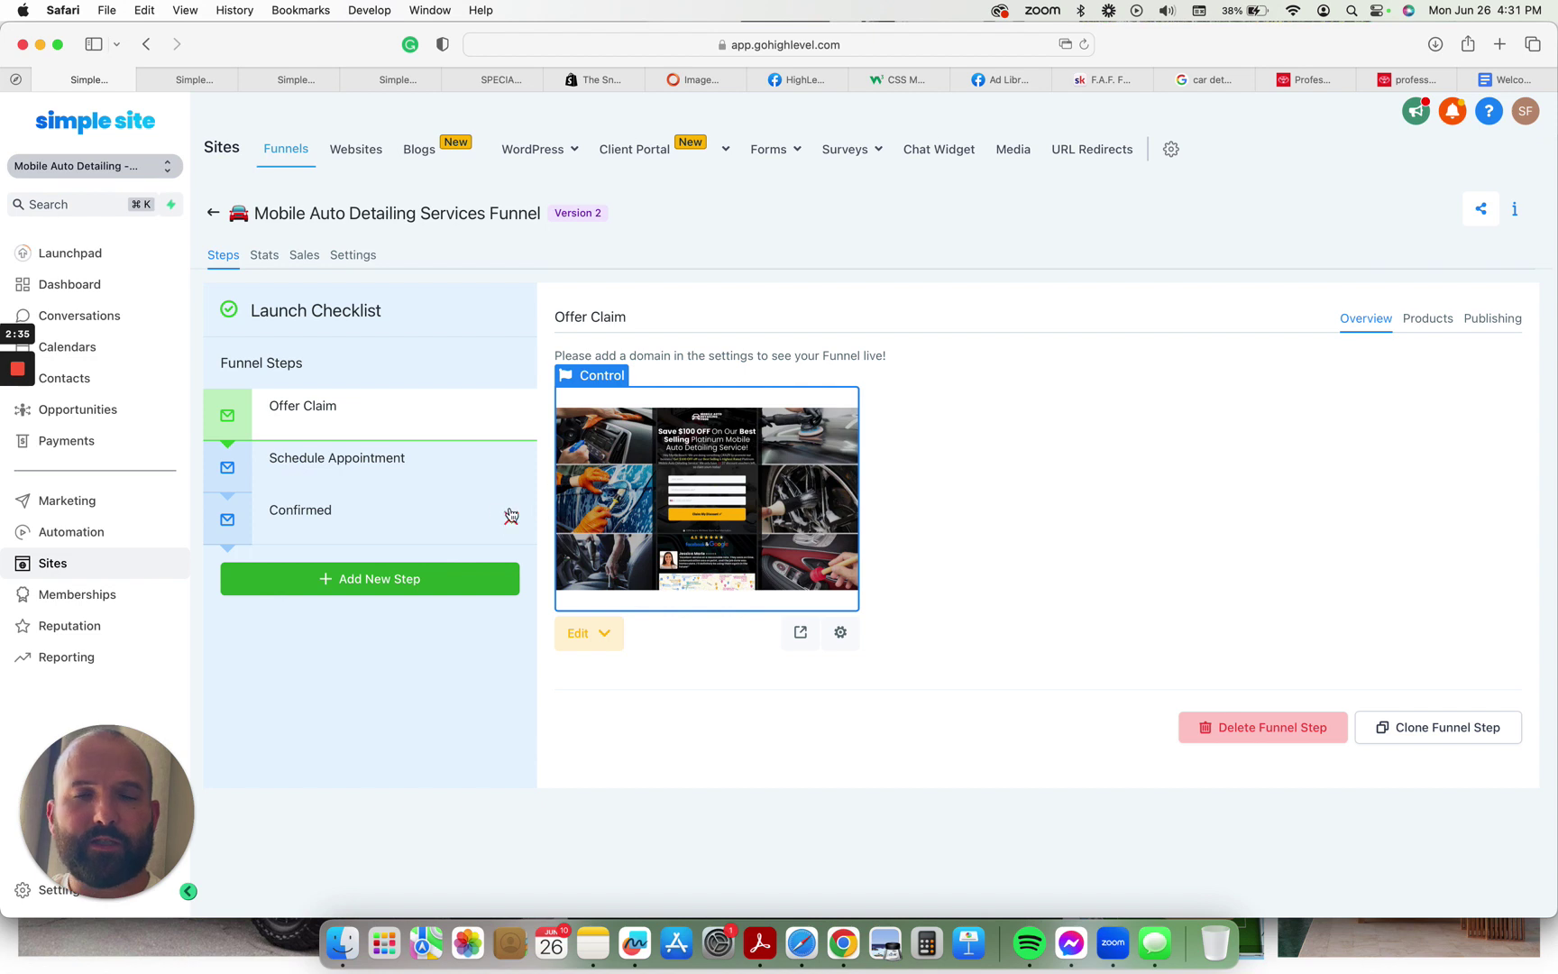
- Open a separate preview of the Schedule Appointment booking page and close the old Offer Claim preview
left_click(386, 465)
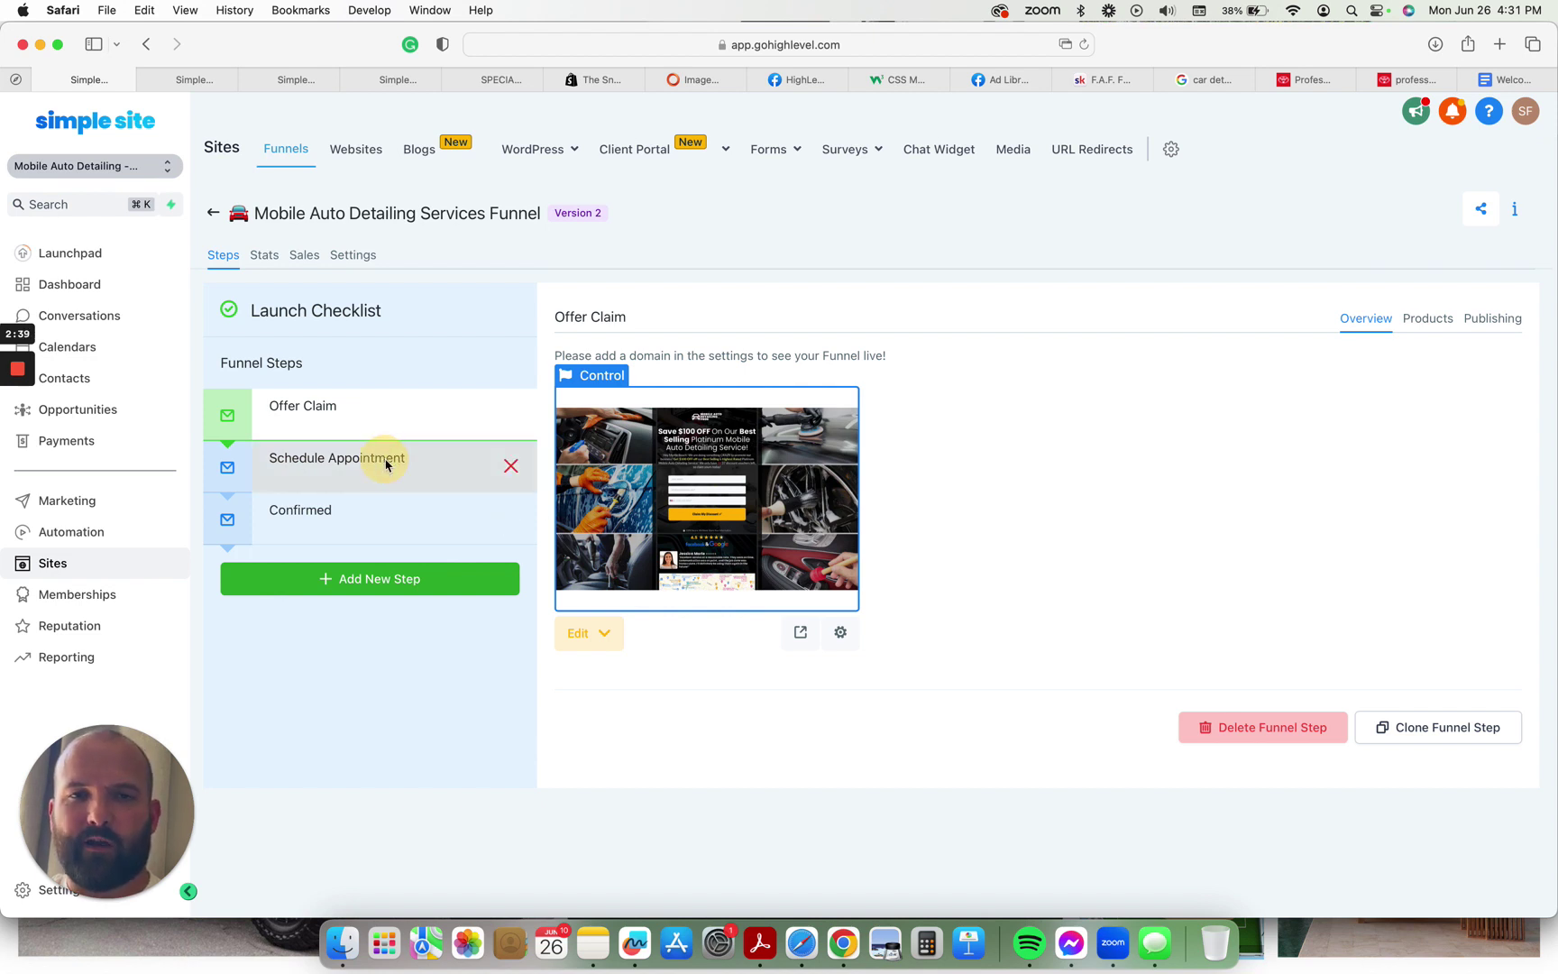
left_click(800, 636)
left_click(441, 79)
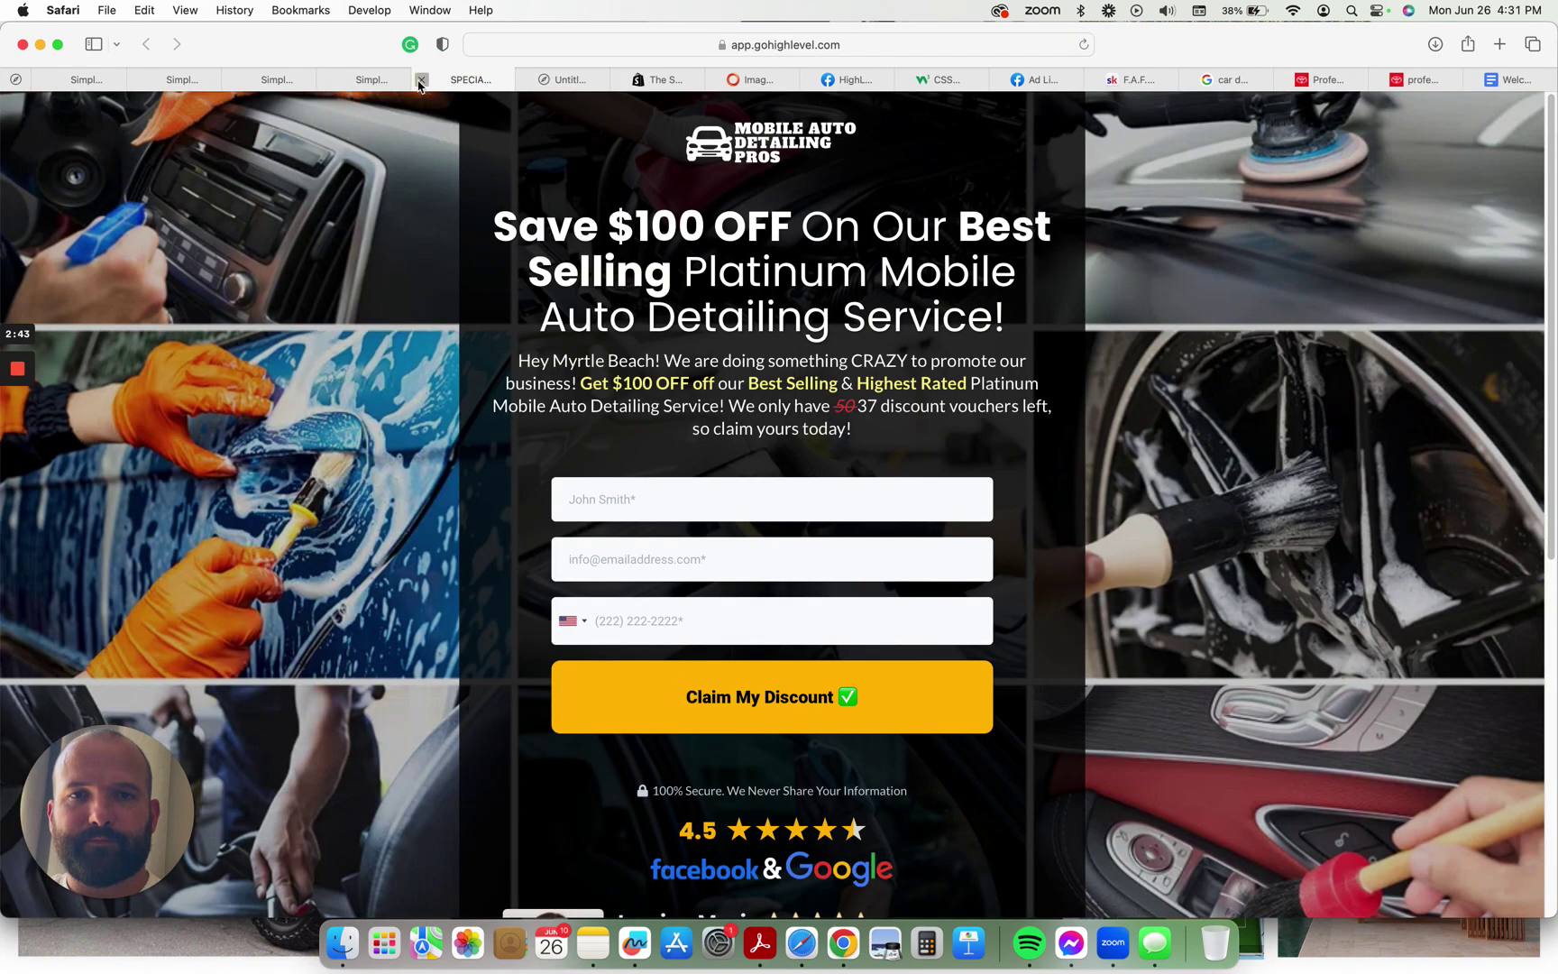
left_click(421, 79)
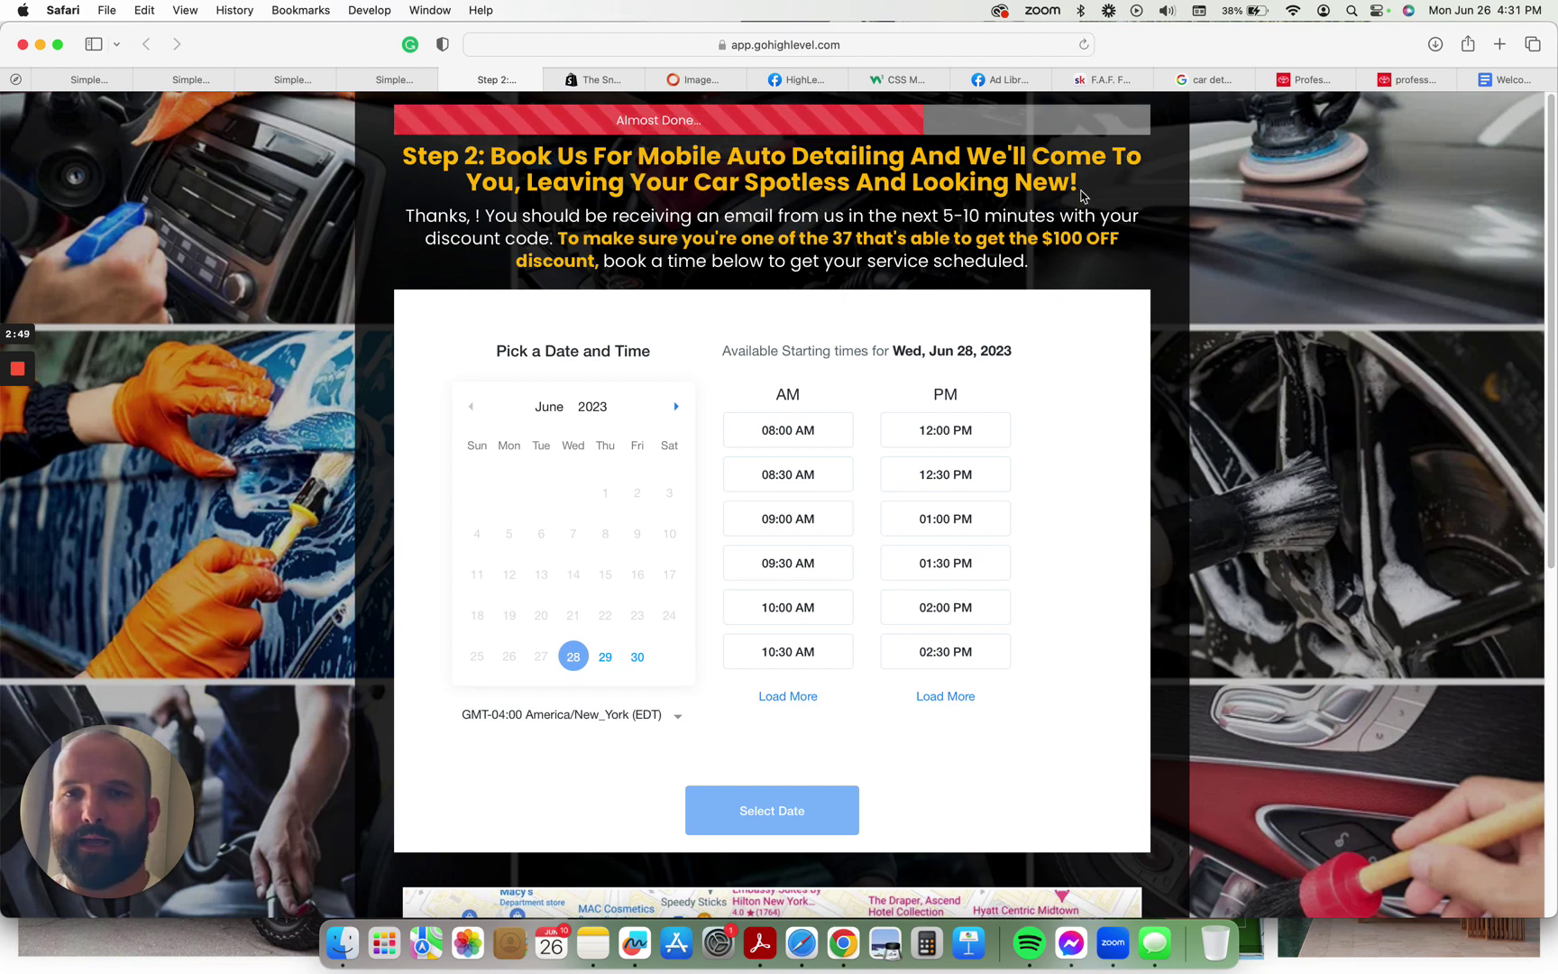
- Point out the blank name after 'Thanks', pick the 08:30 AM time, and return to the funnel
double_click(475, 220)
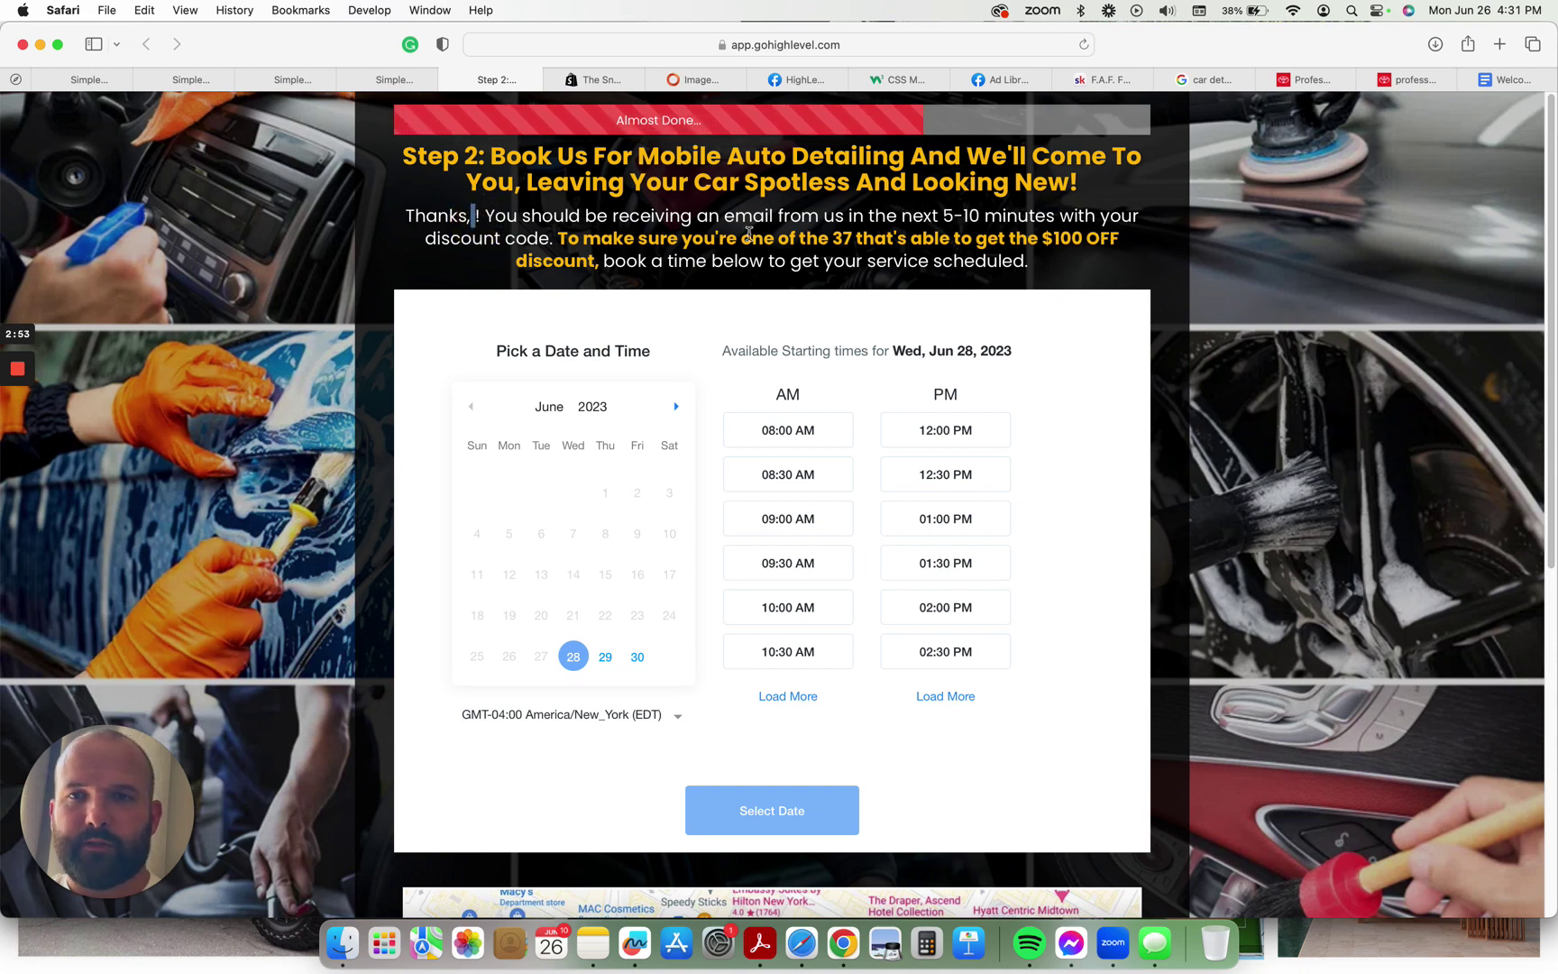
left_click(835, 469)
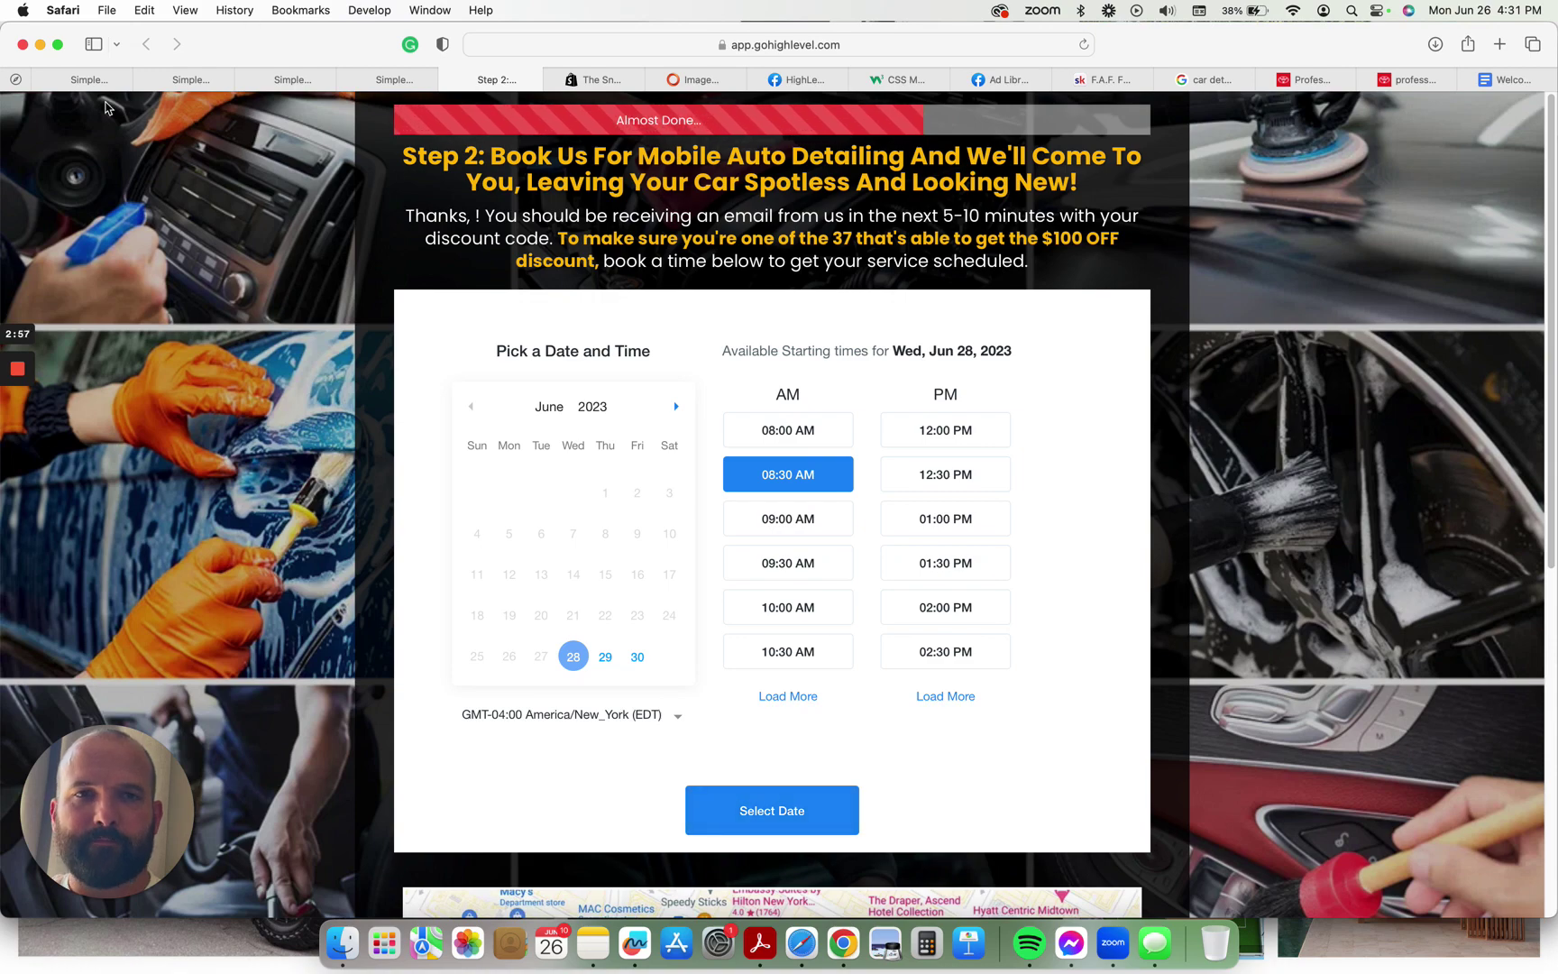
left_click(94, 79)
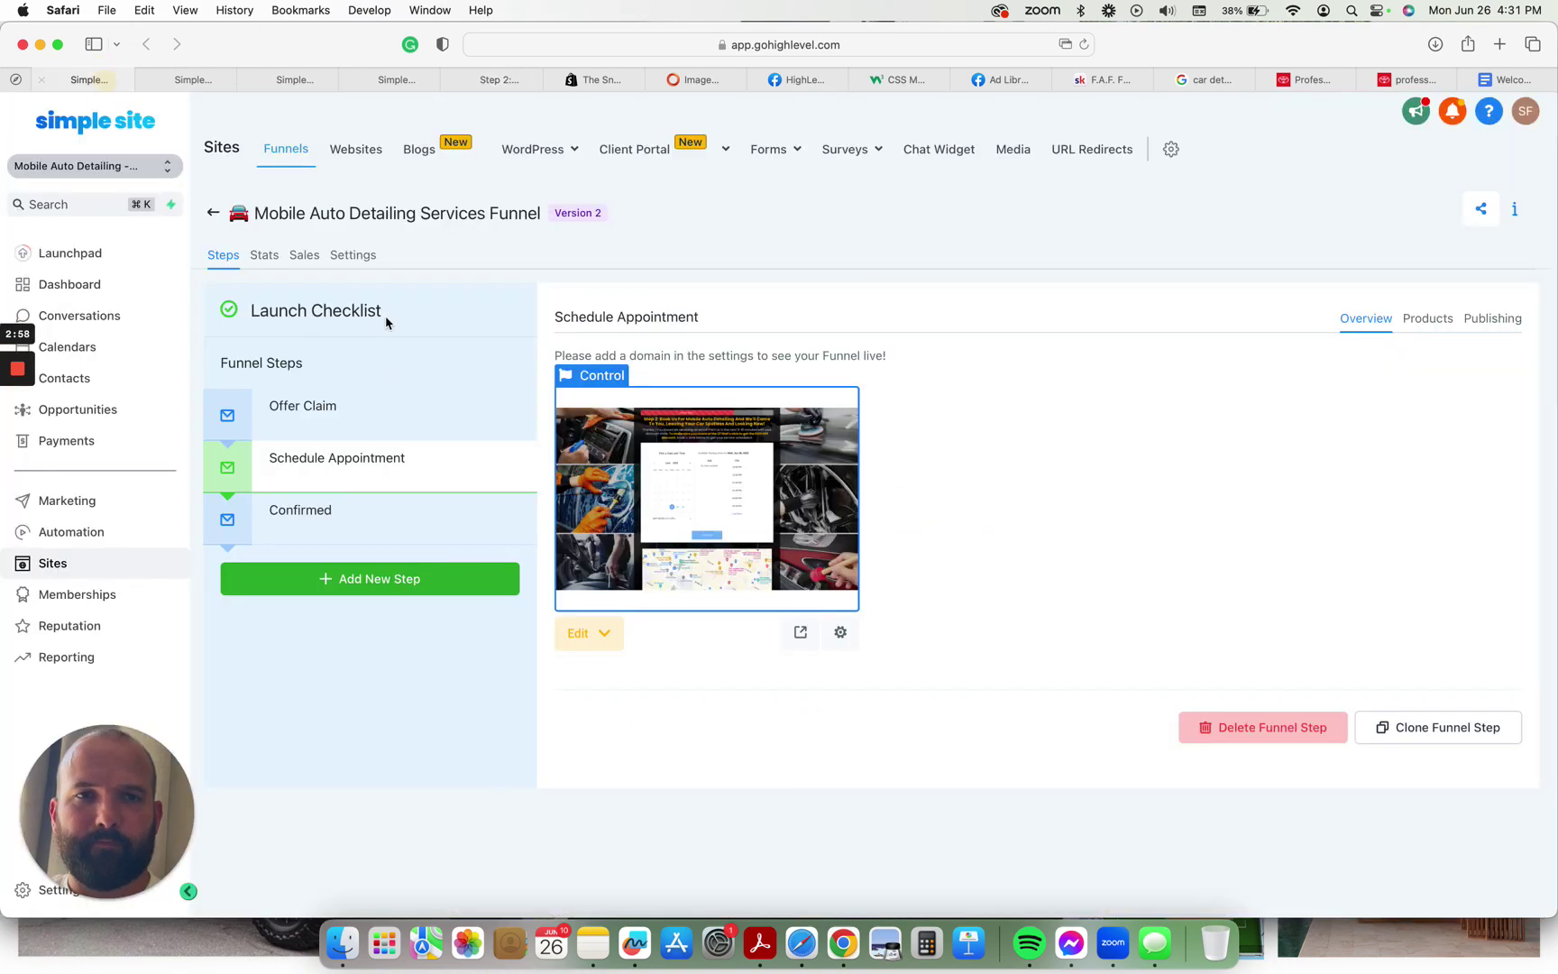
- Preview the Confirmed step's Appointment Confirmed page, highlight its nameless thank-you line, then close both preview tabs
left_click(332, 520)
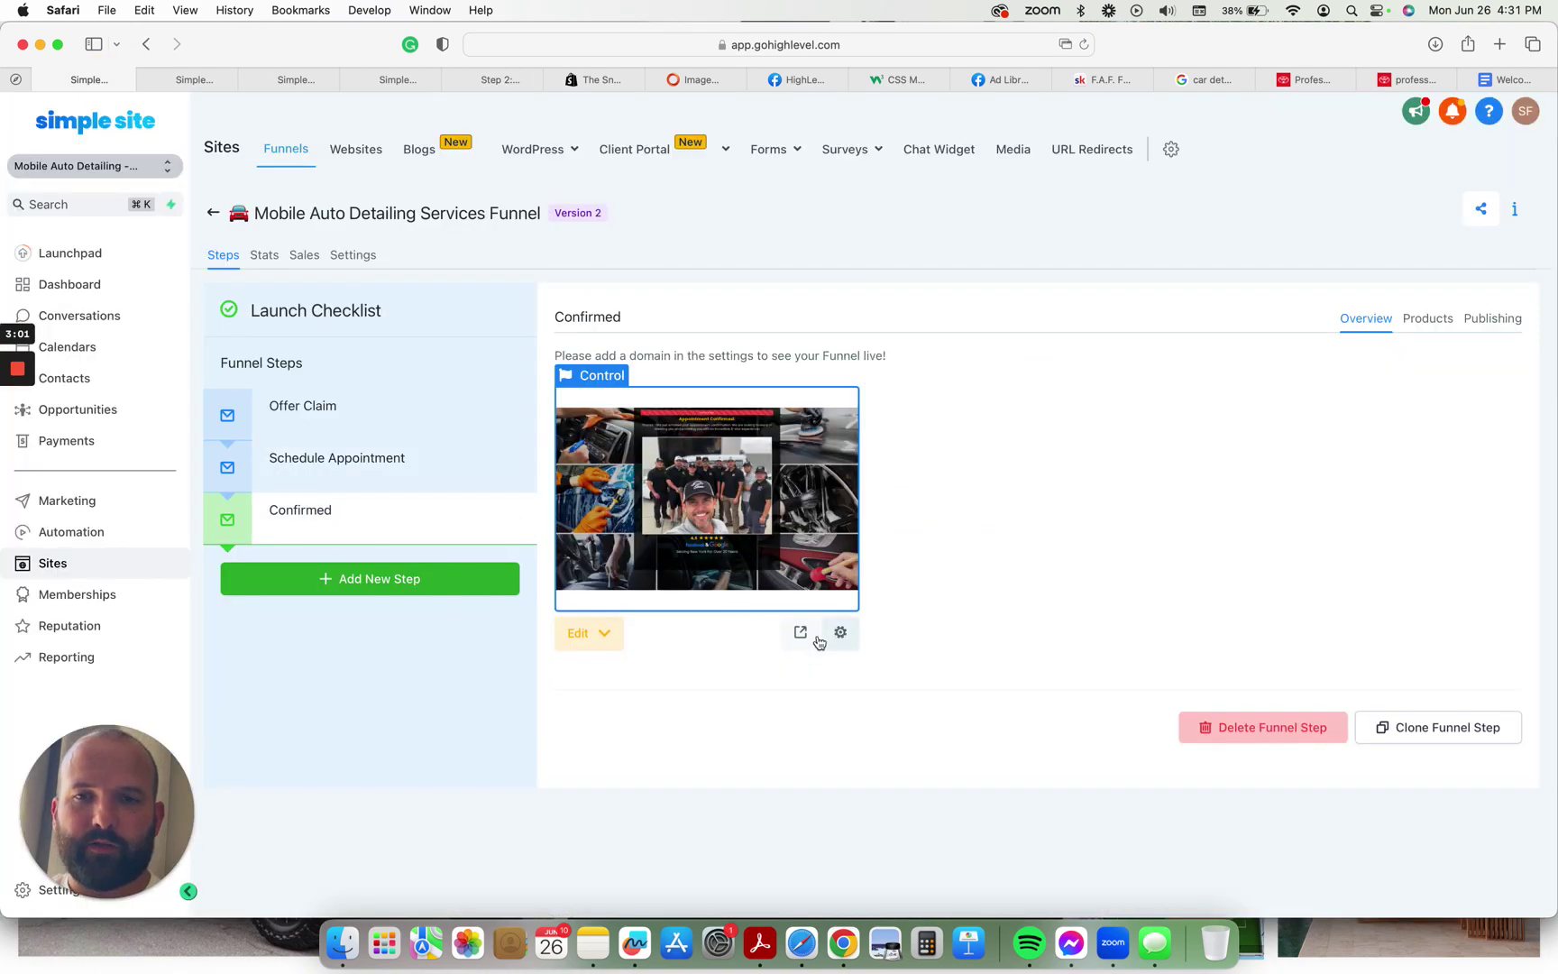
left_click(800, 632)
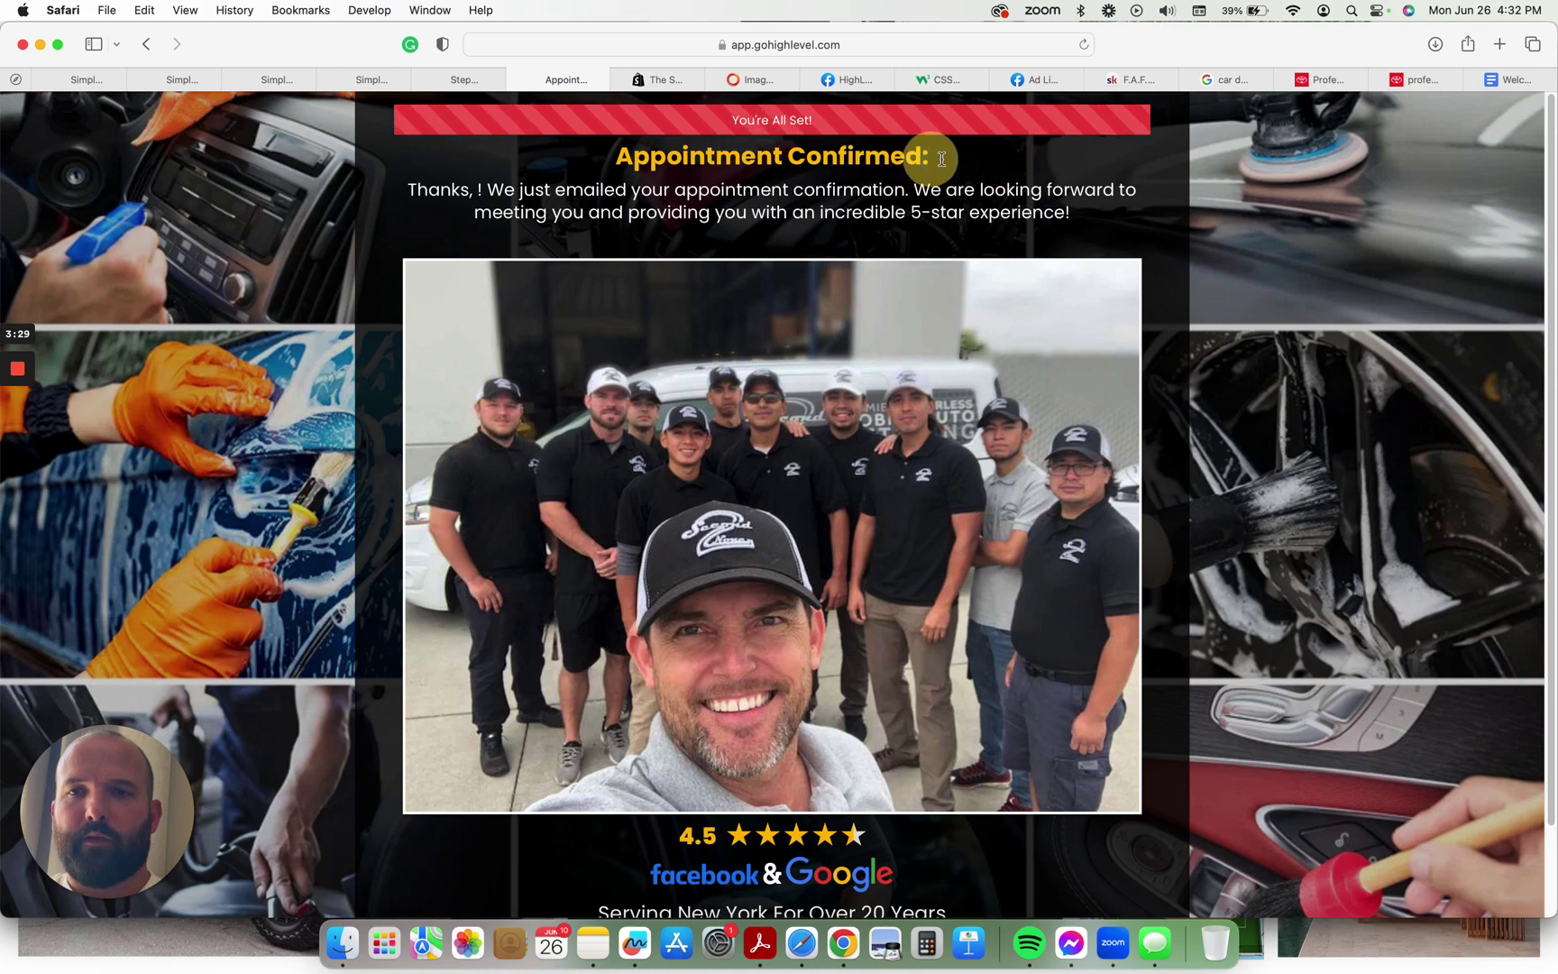
left_click_drag(981, 153, 769, 168)
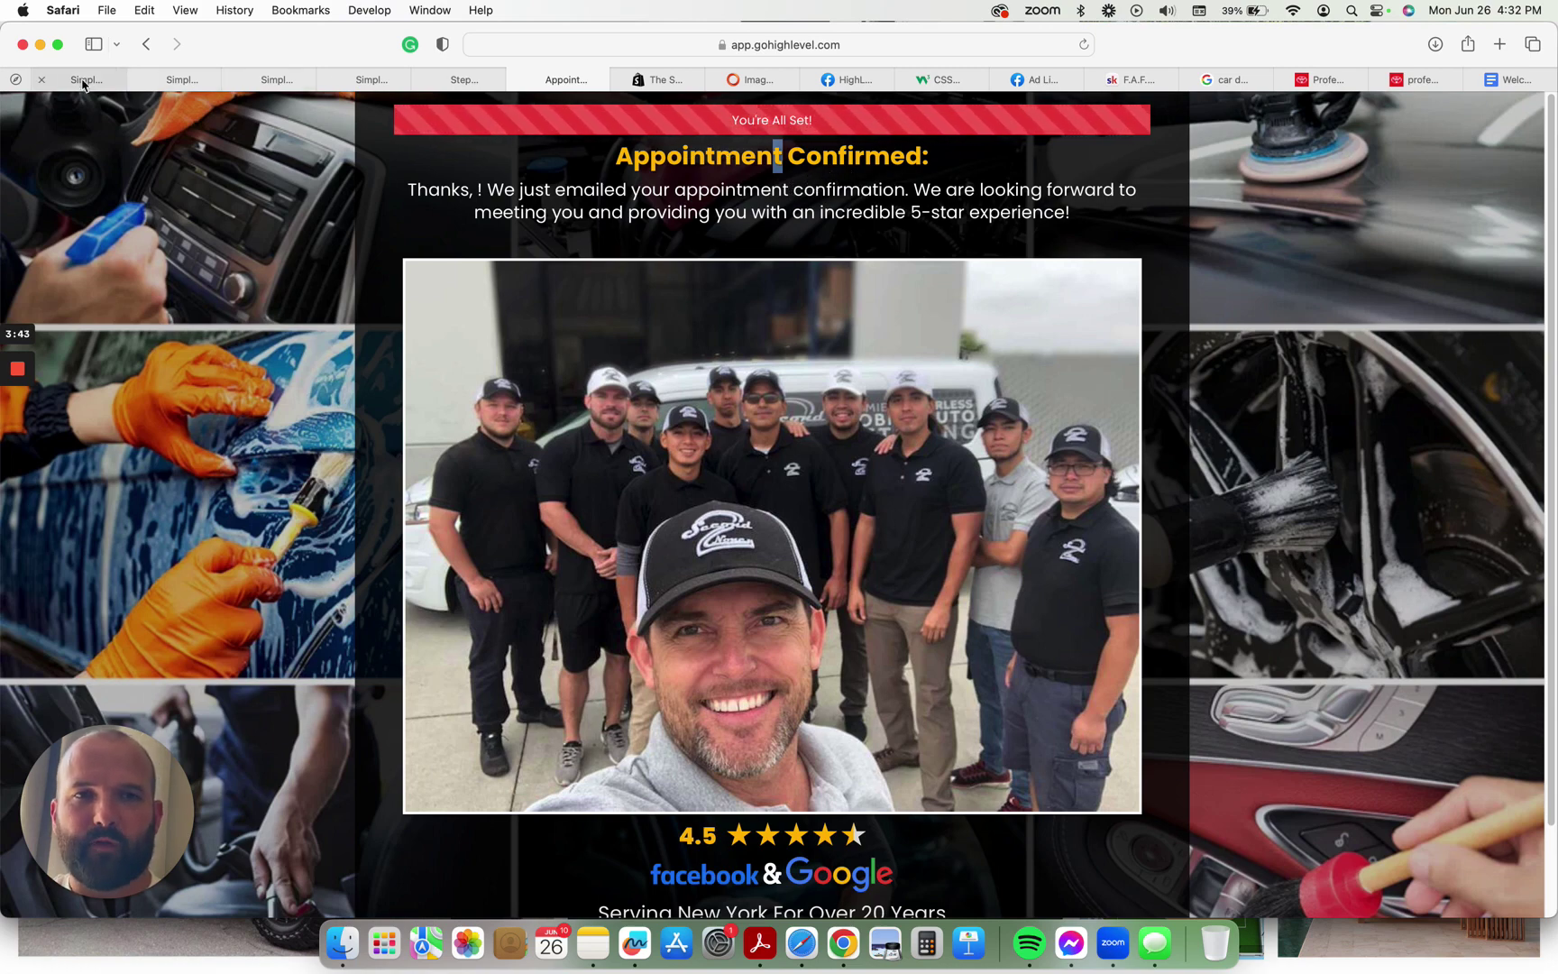
left_click(420, 79)
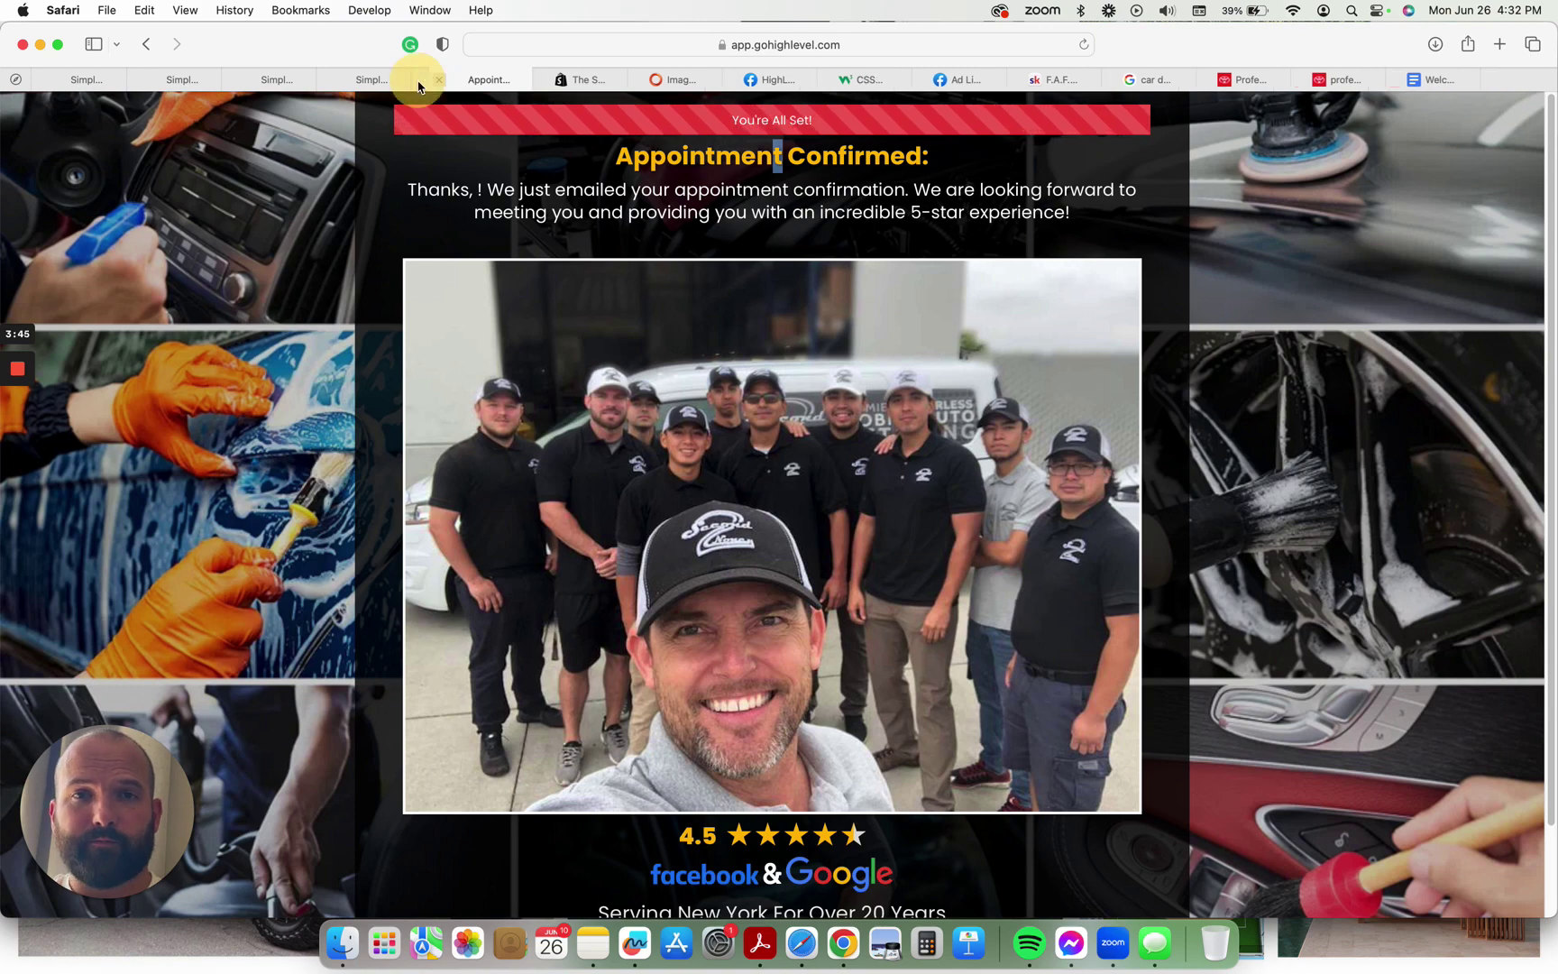
left_click(420, 79)
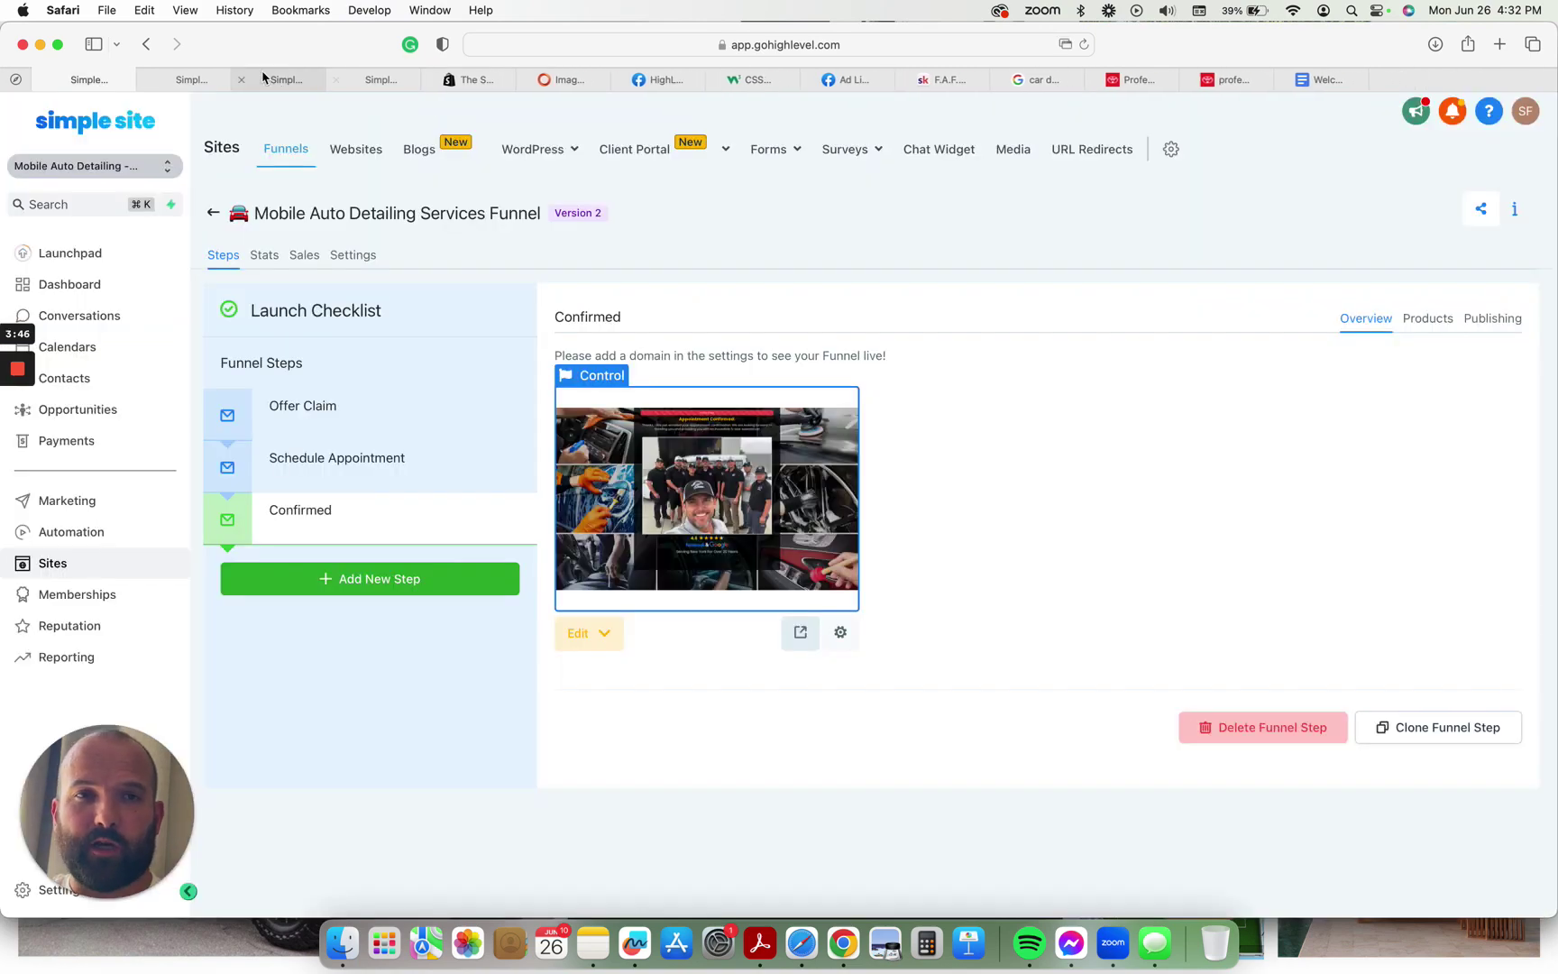
- Open the Mobile Auto Detailing Services Snapshot Automations folder from the Automation home and scroll its published workflows
left_click(201, 87)
scroll(645, 645, "down", 3)
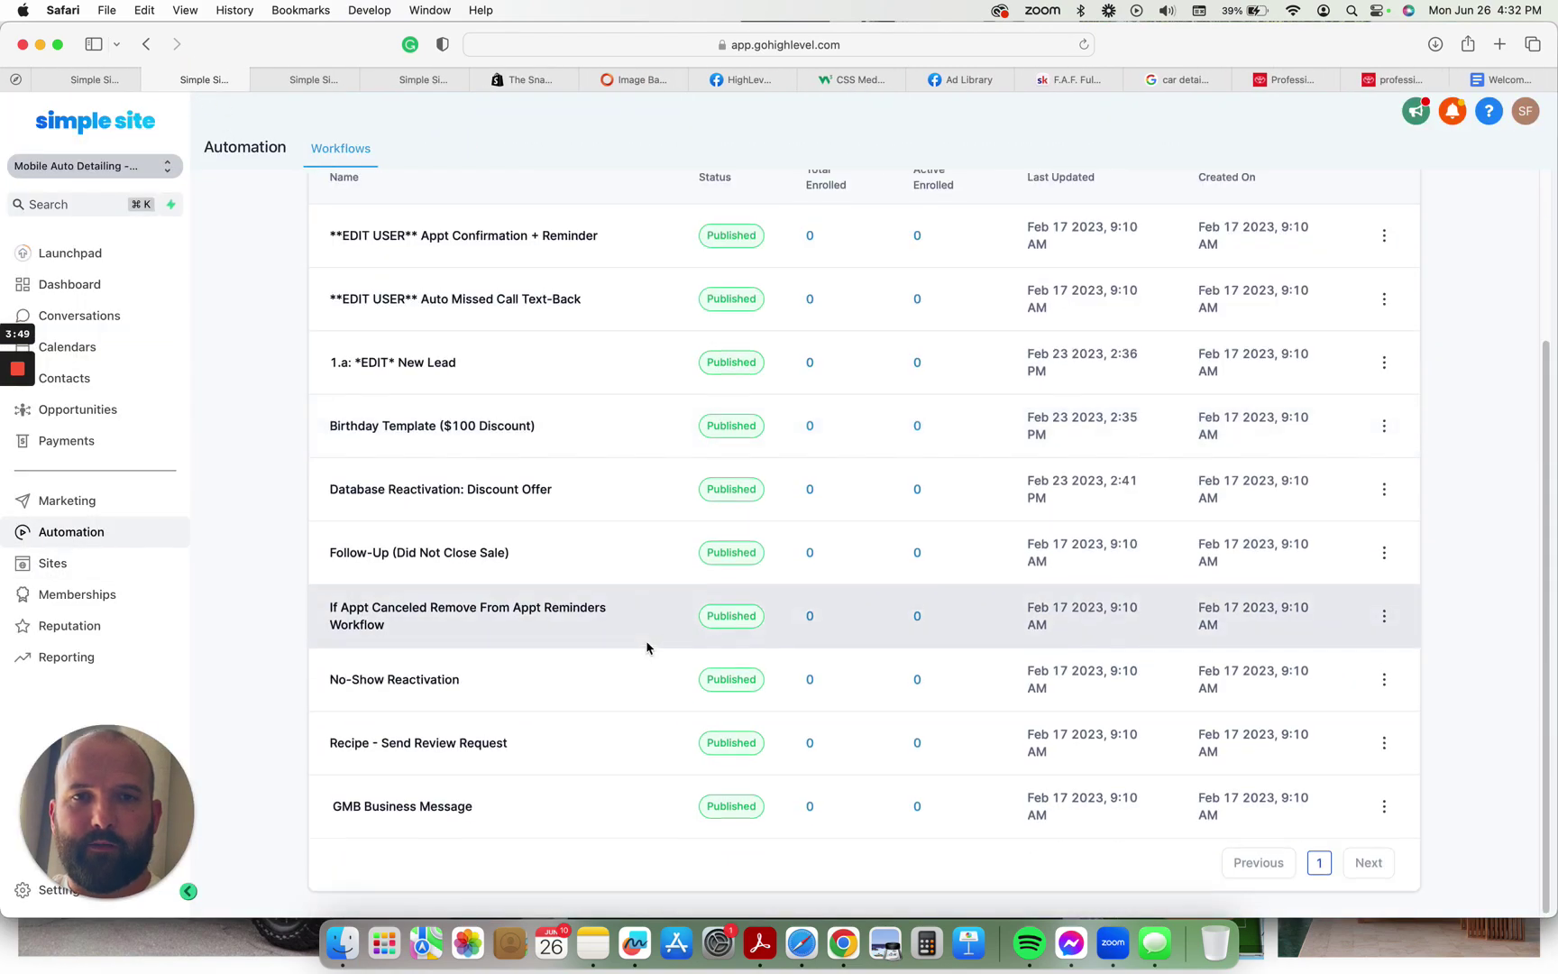
scroll(541, 378, "up", 5)
scroll(476, 424, "down", 2)
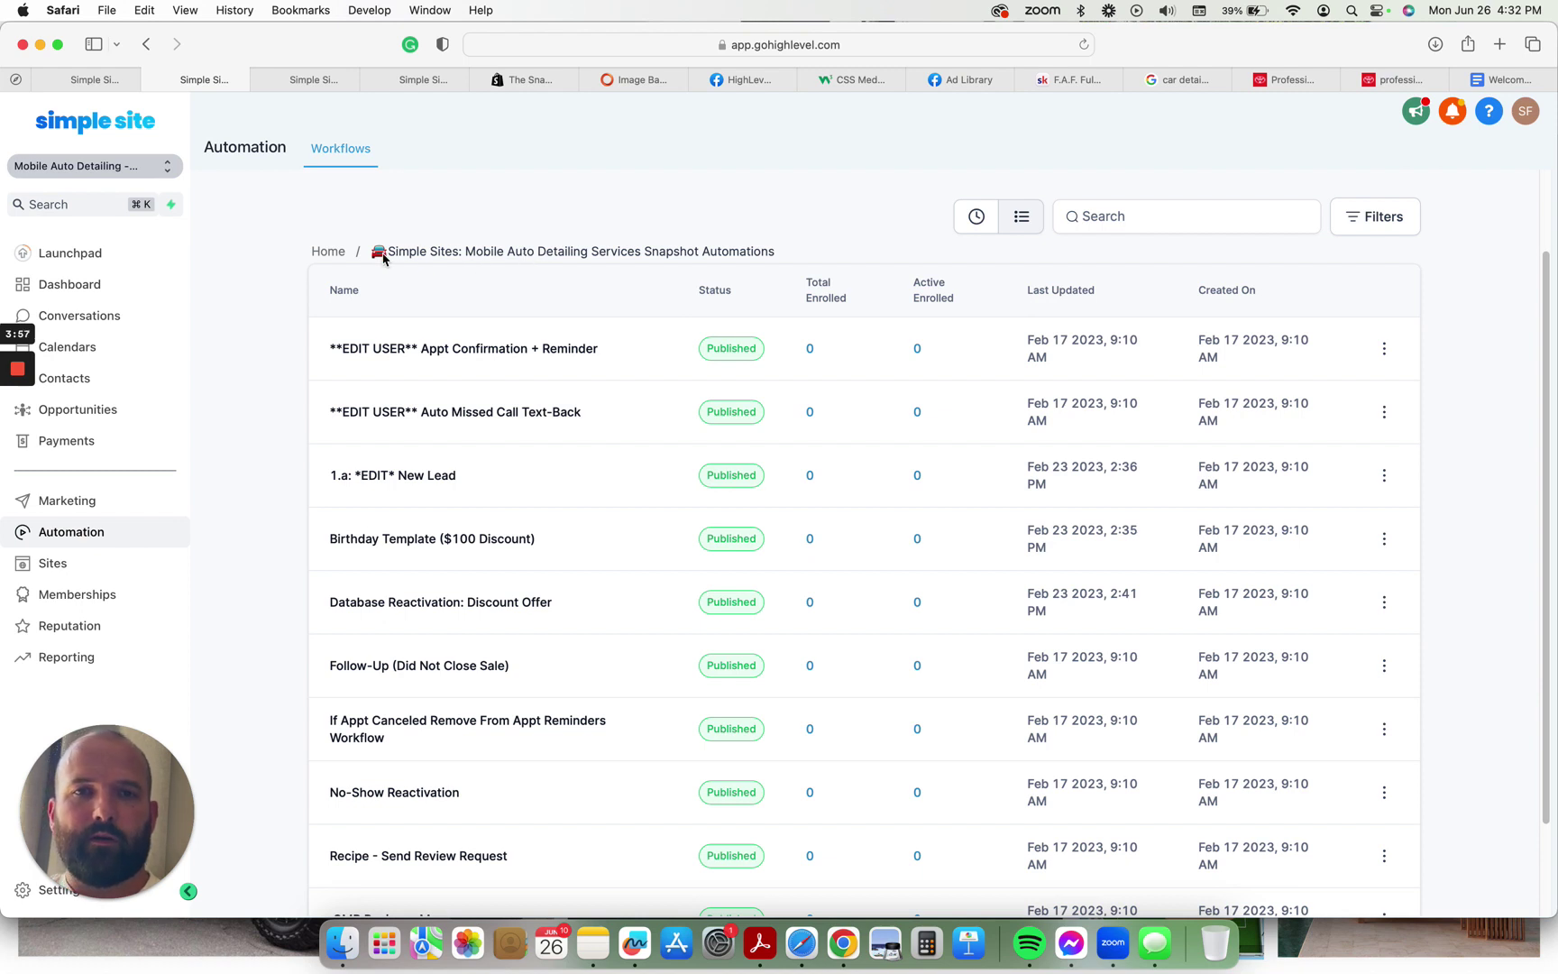
left_click(329, 251)
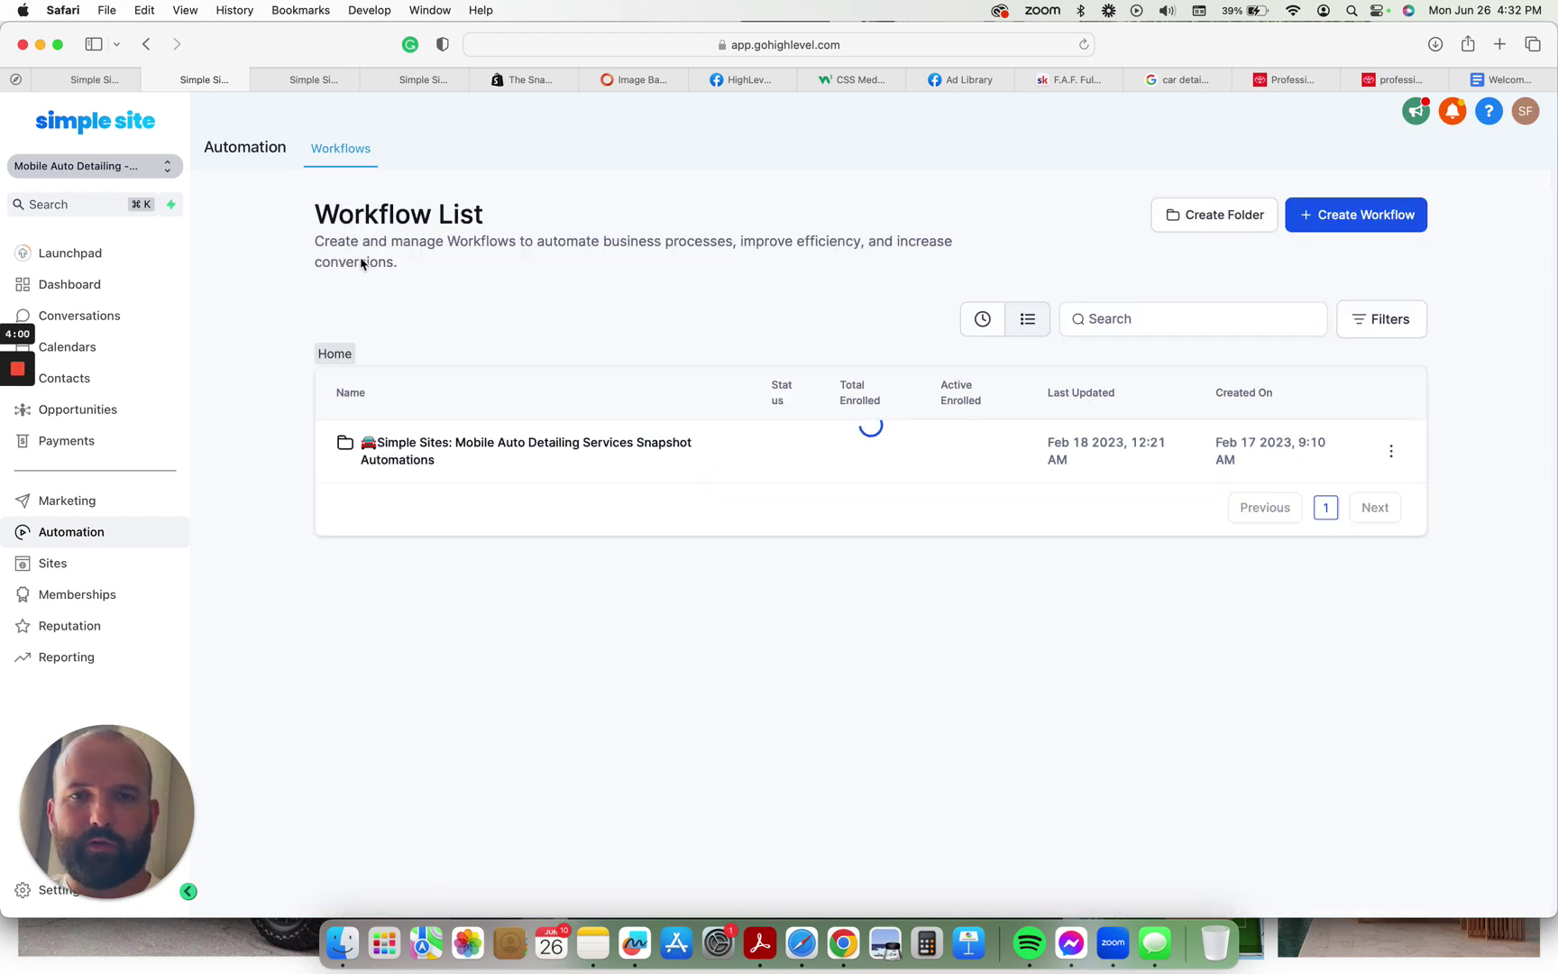
left_click(509, 444)
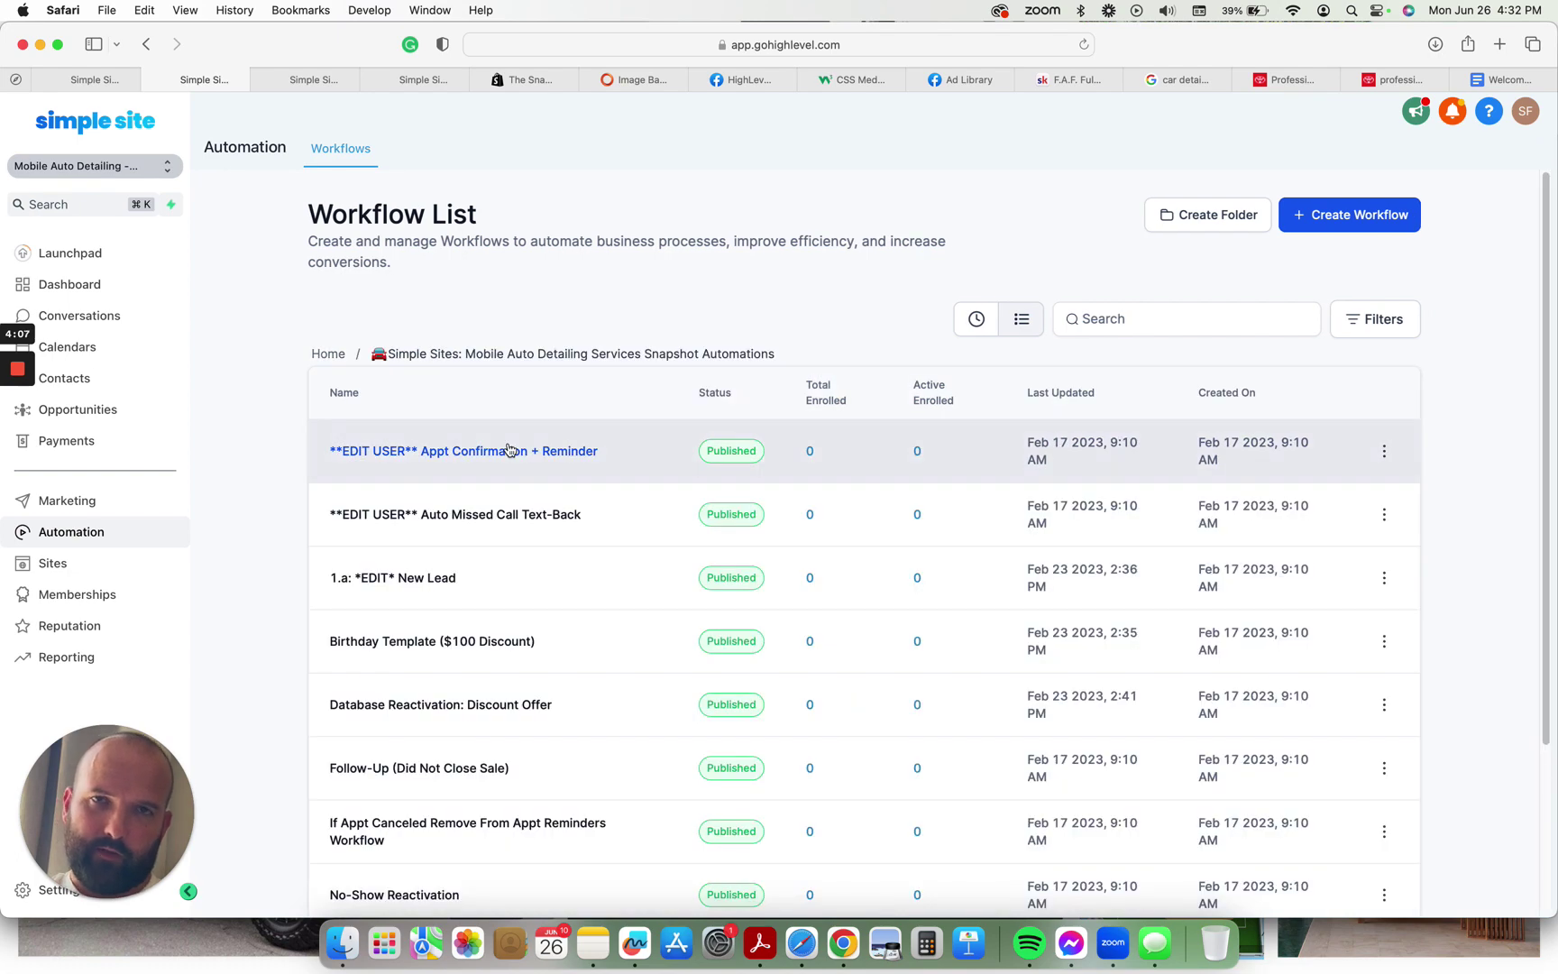
scroll(523, 464, "down", 4)
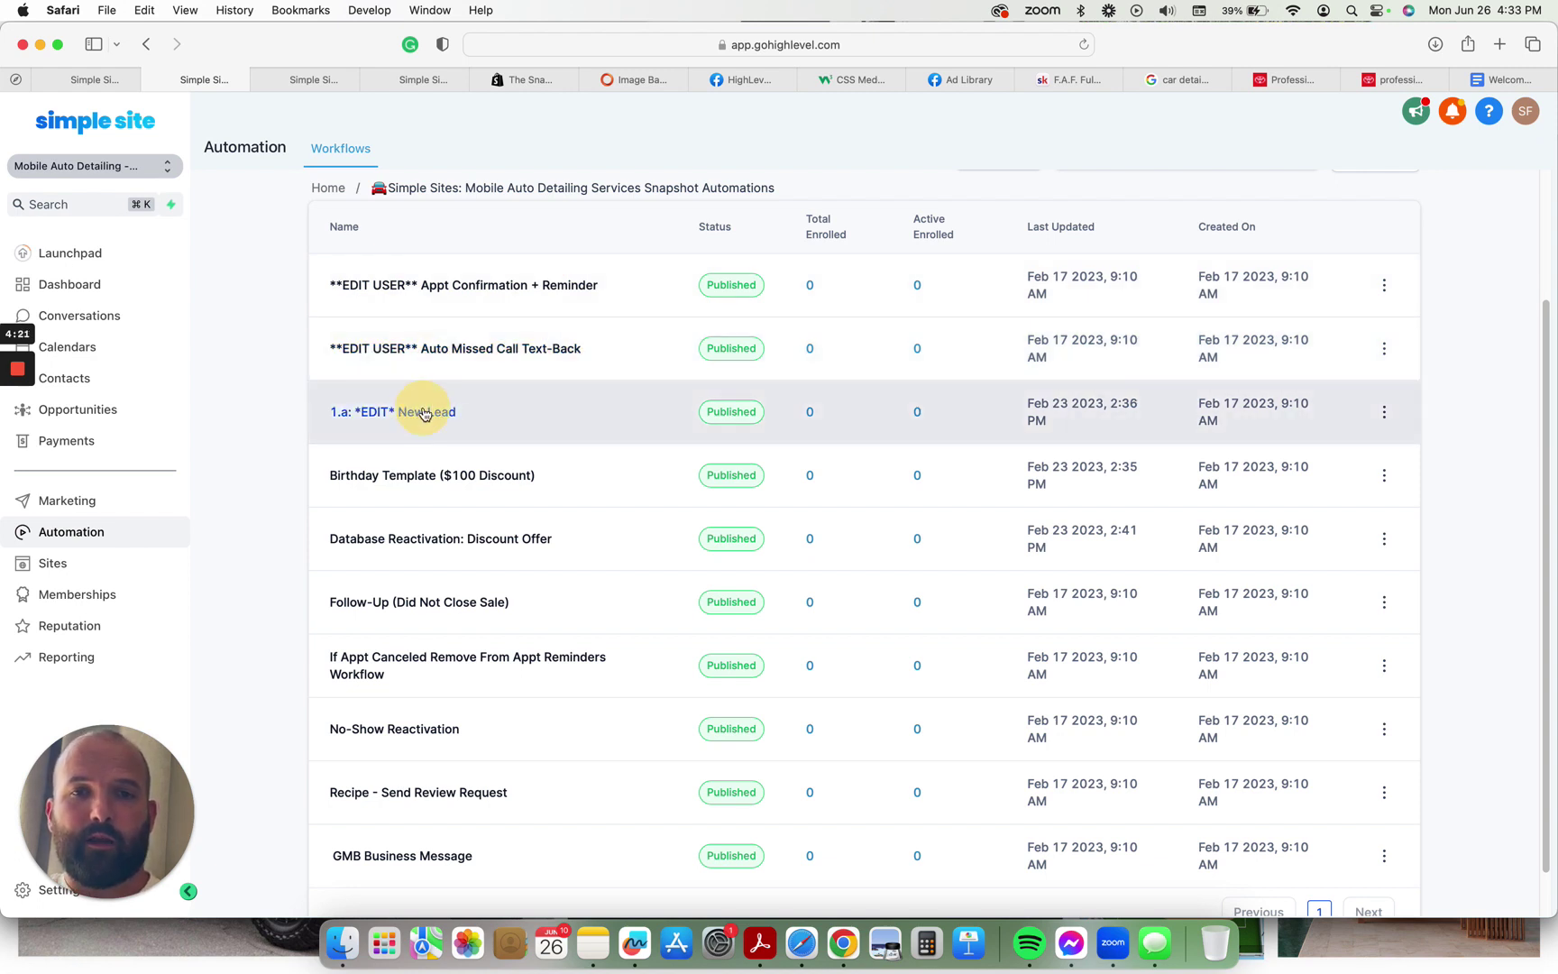
- Open the 1.a: *EDIT* New Lead workflow and inspect the Add To Pipeline opportunity name placeholder
left_click(433, 411)
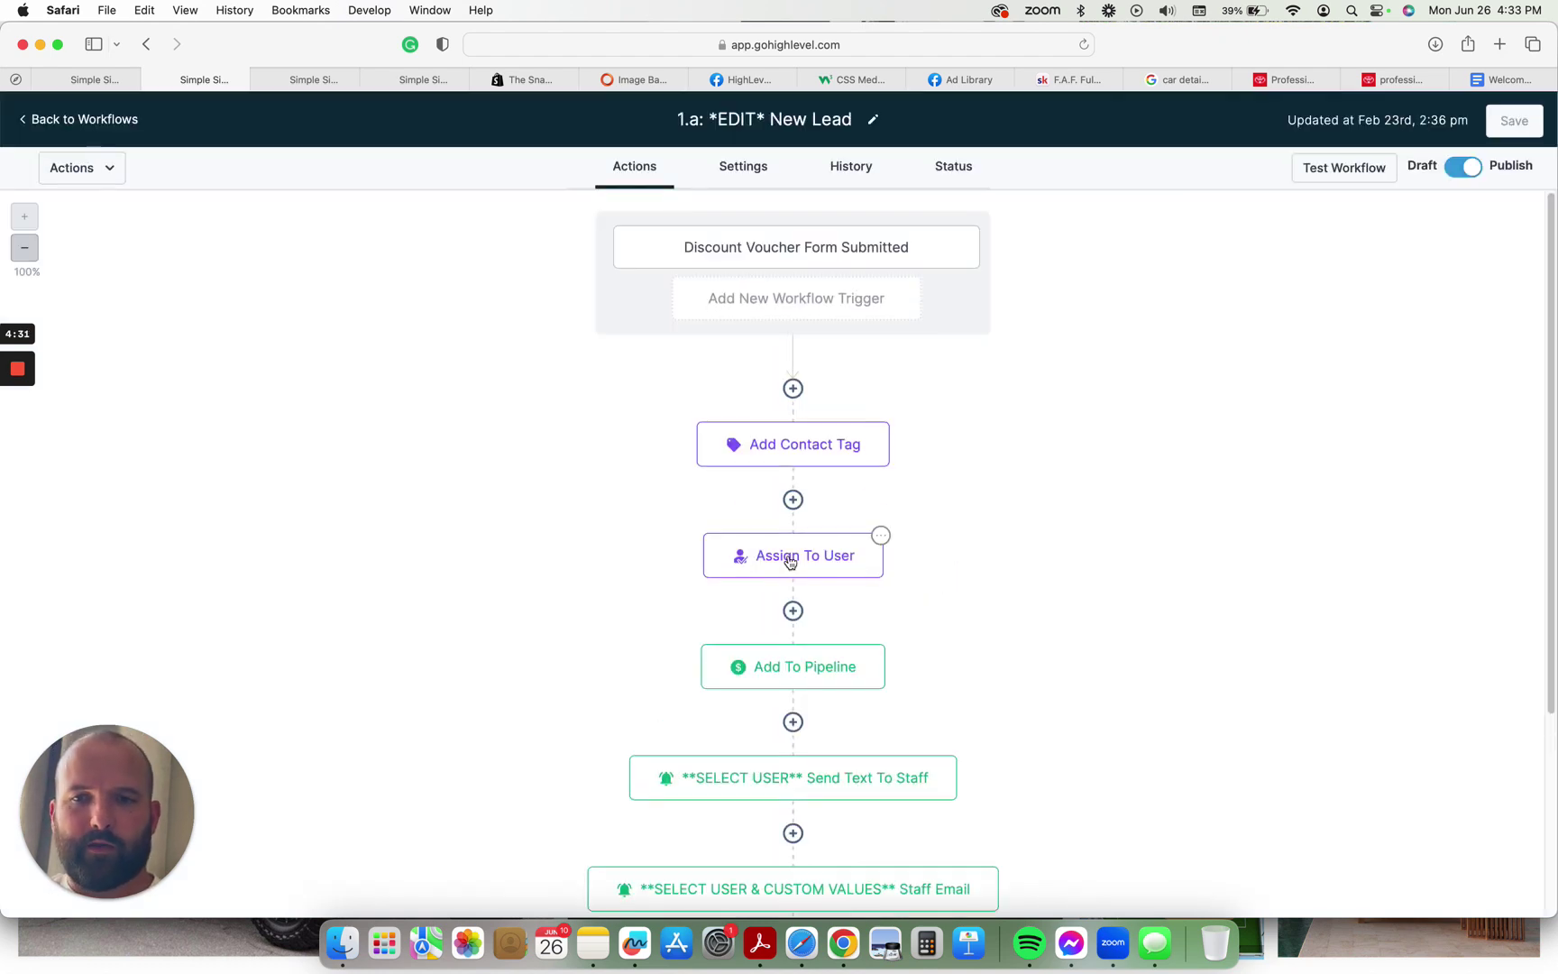
left_click(807, 668)
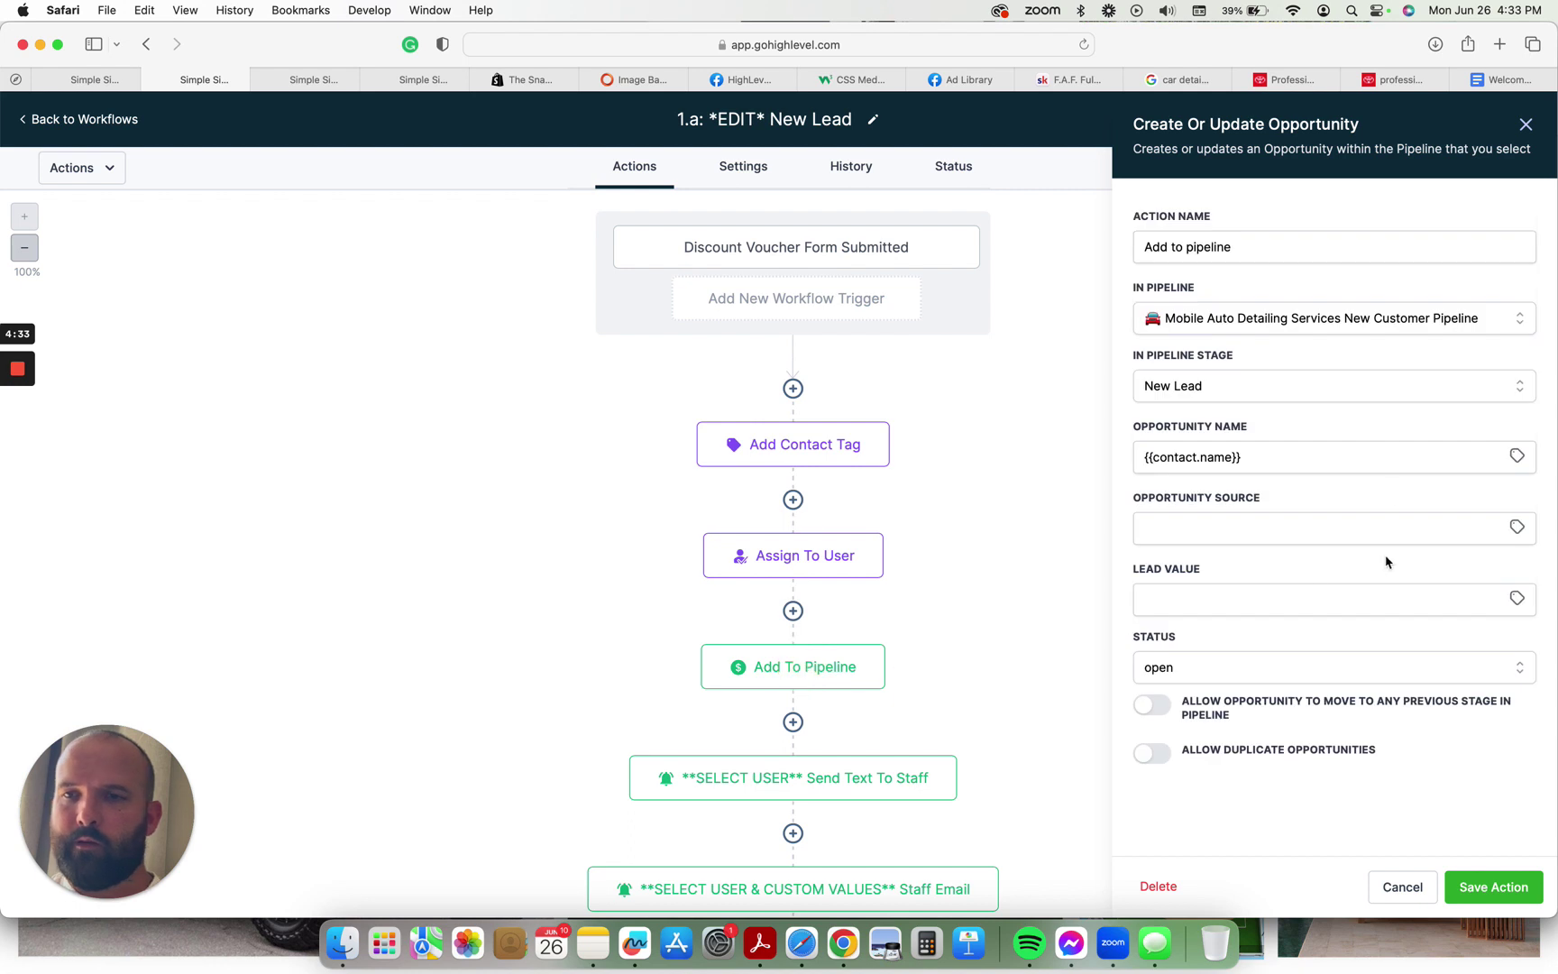
left_click(1252, 460)
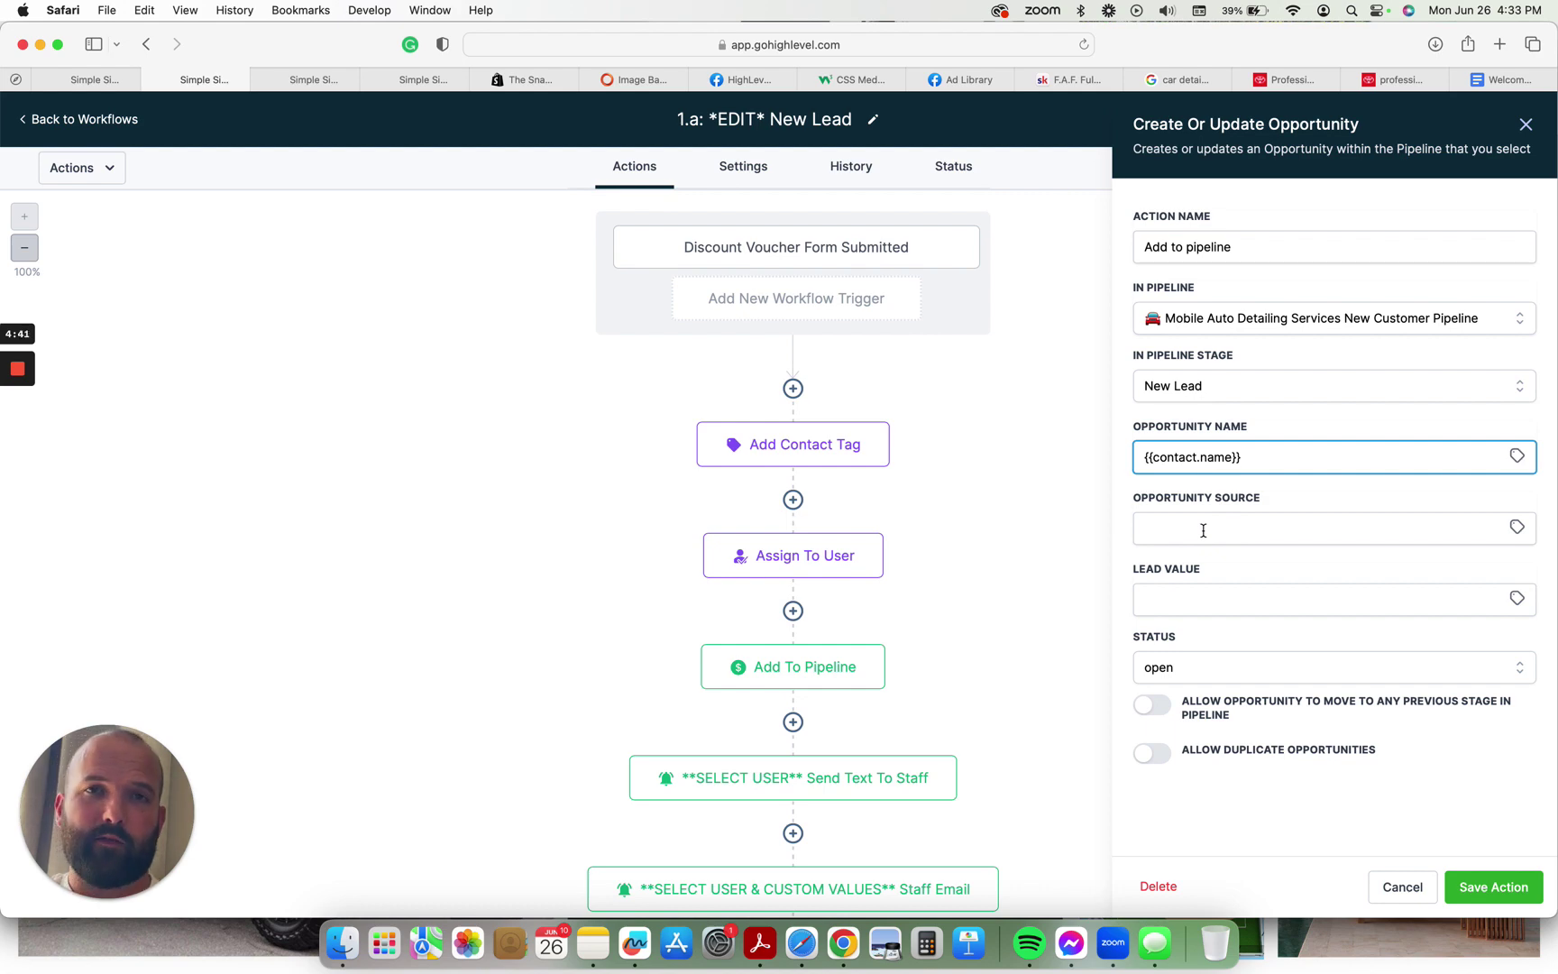
left_click(1403, 887)
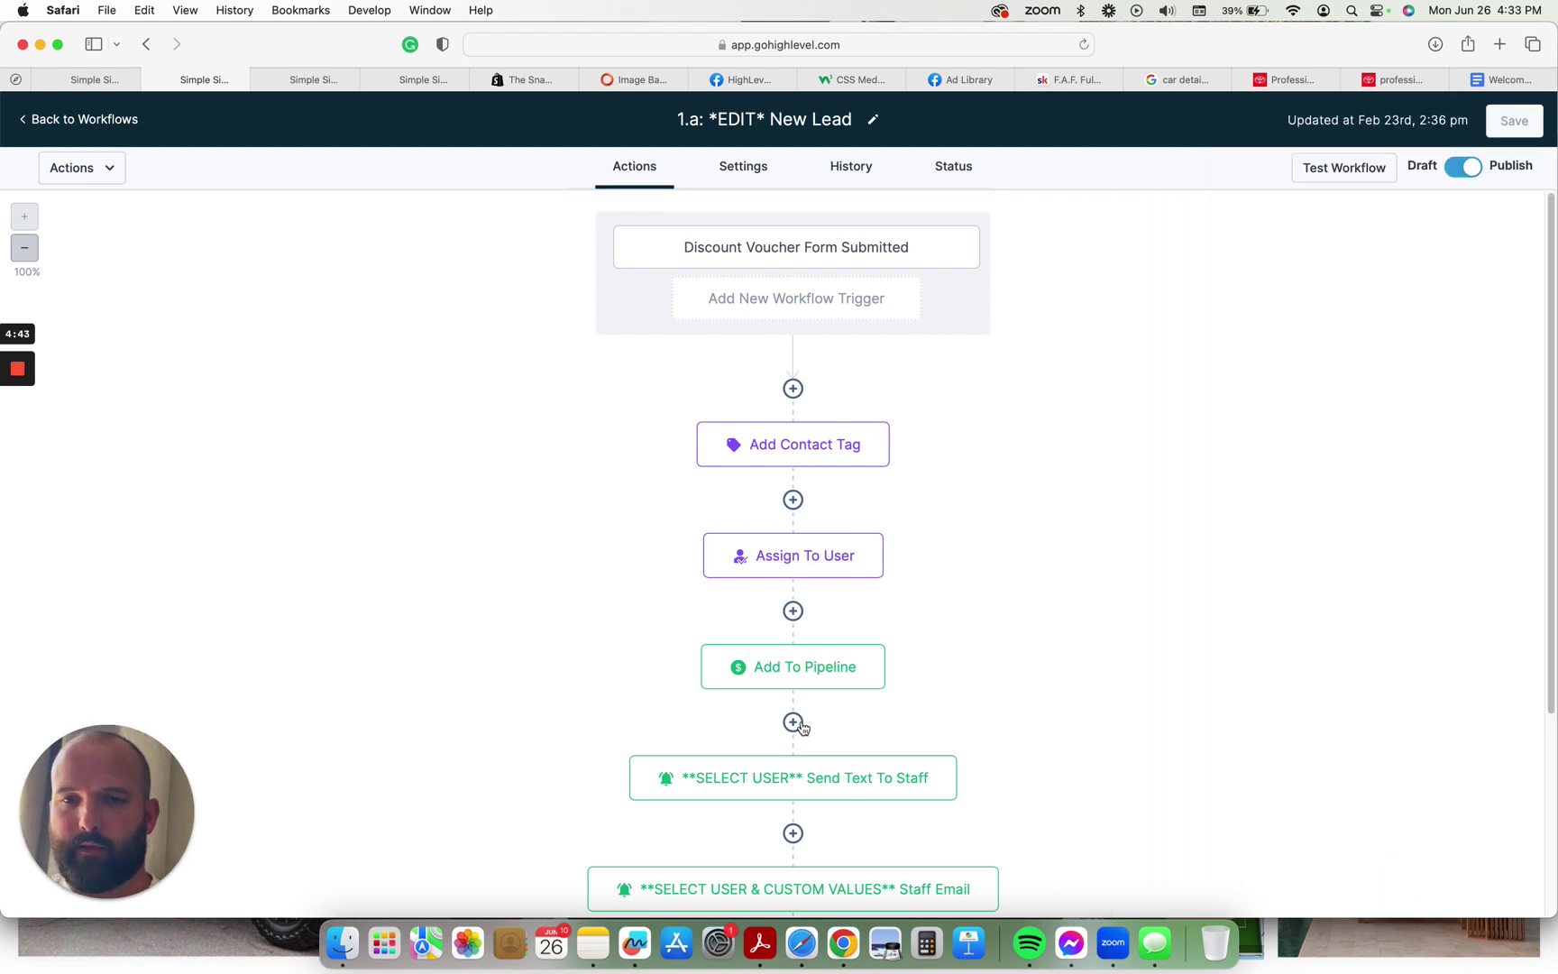
- Review the Send Text To Staff and Staff Email notification steps without changing them
scroll(884, 812, "down", 1)
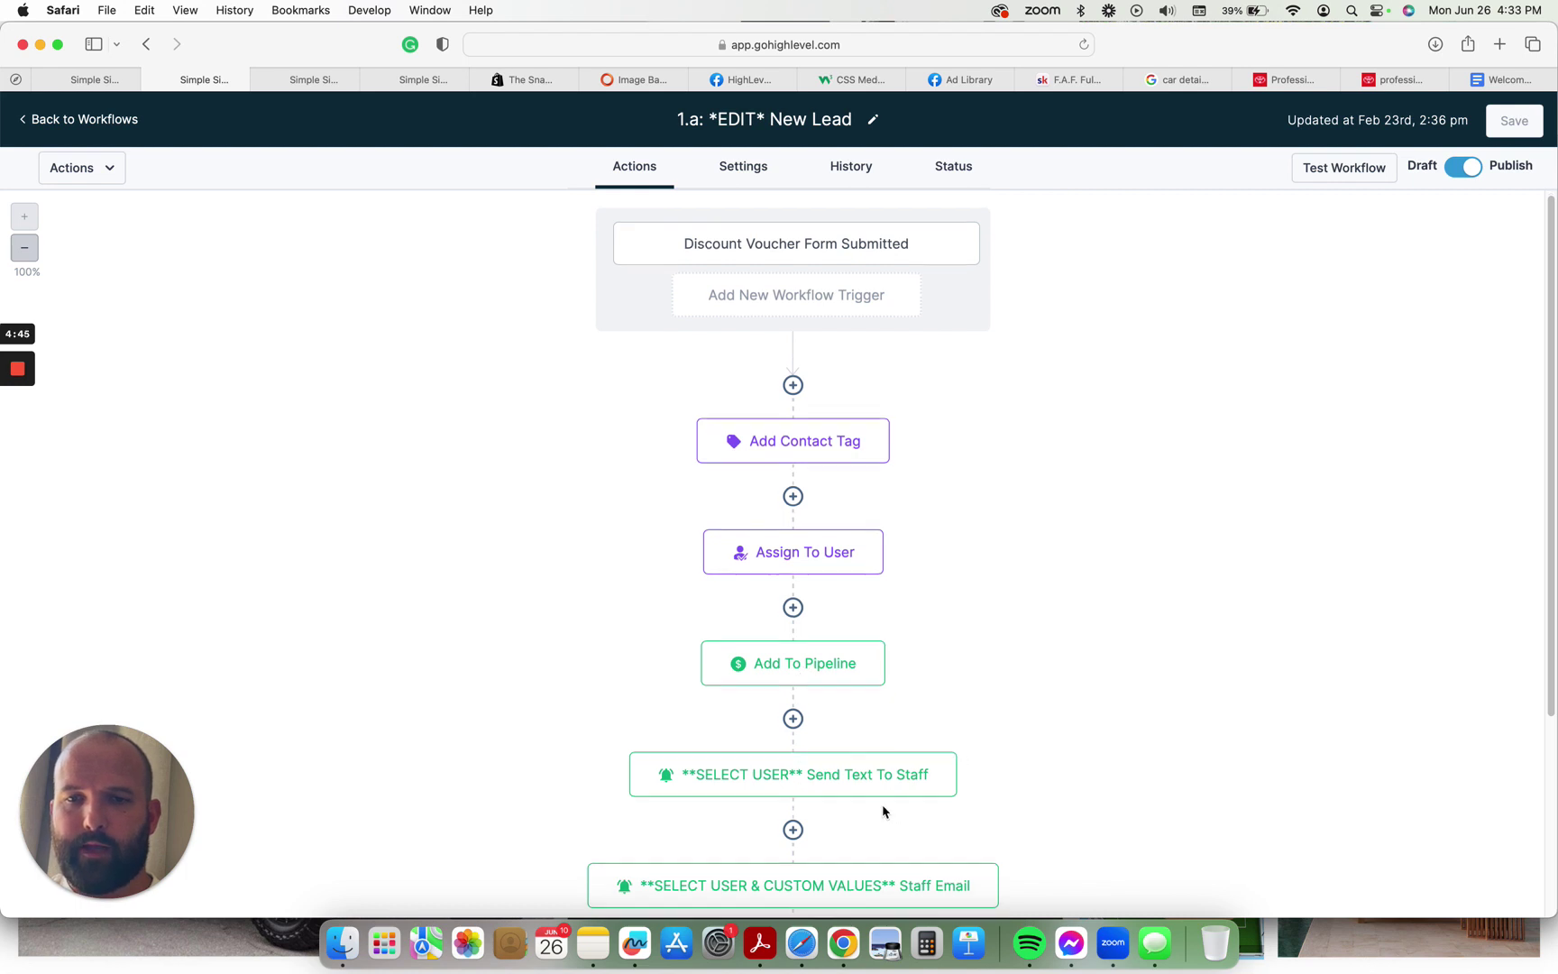
scroll(882, 812, "down", 4)
left_click(831, 597)
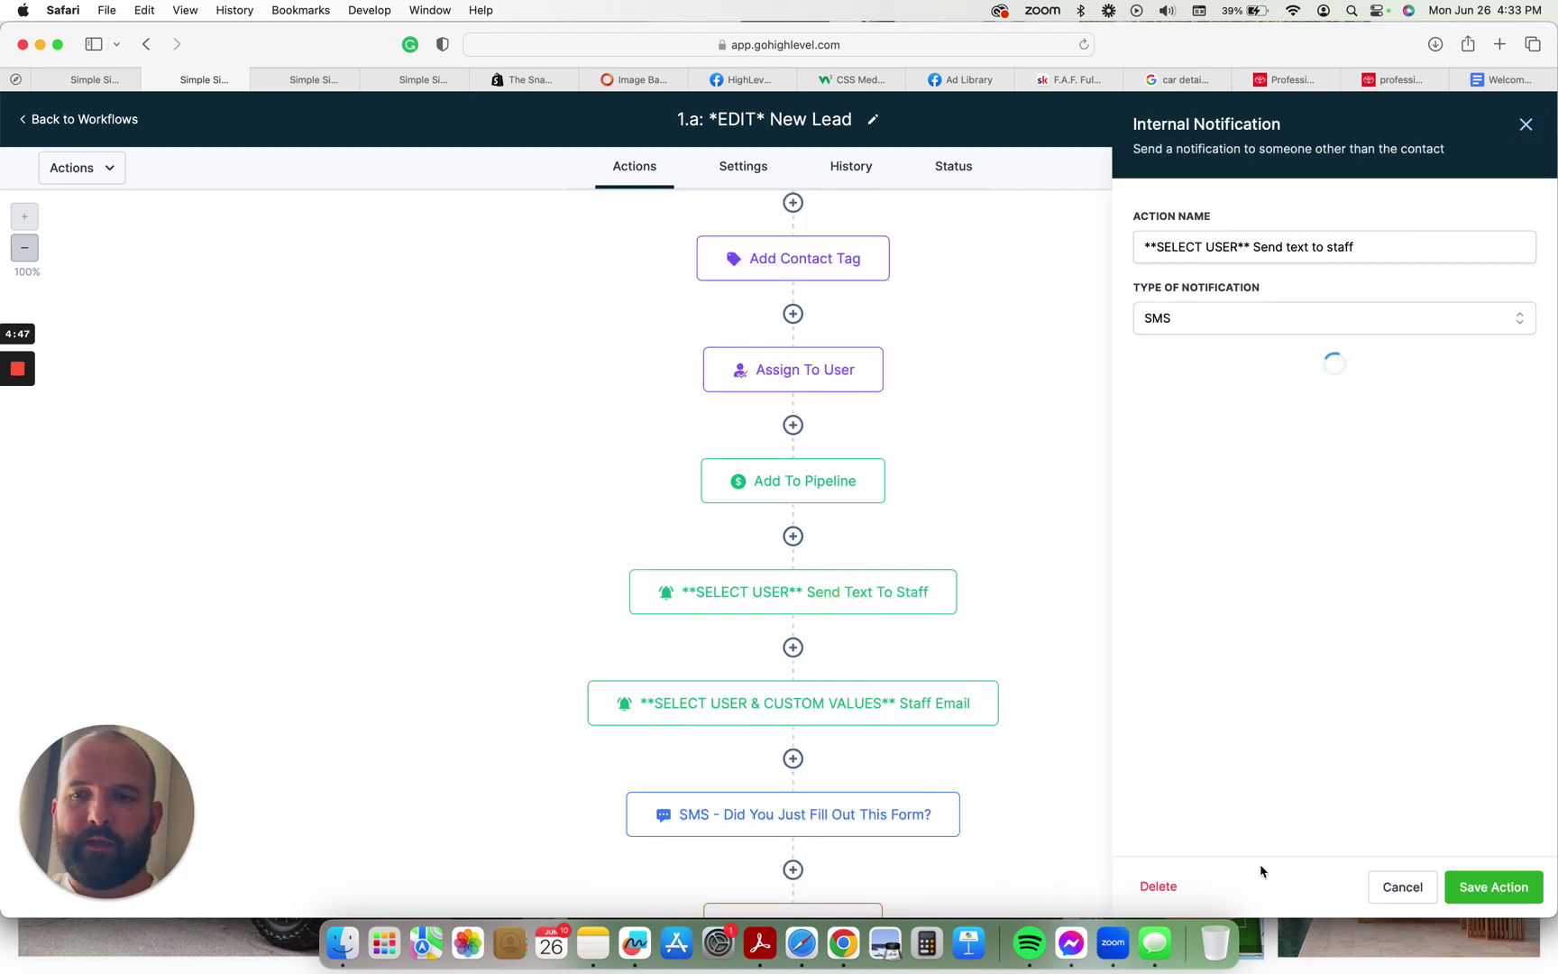
left_click(1398, 888)
left_click(704, 717)
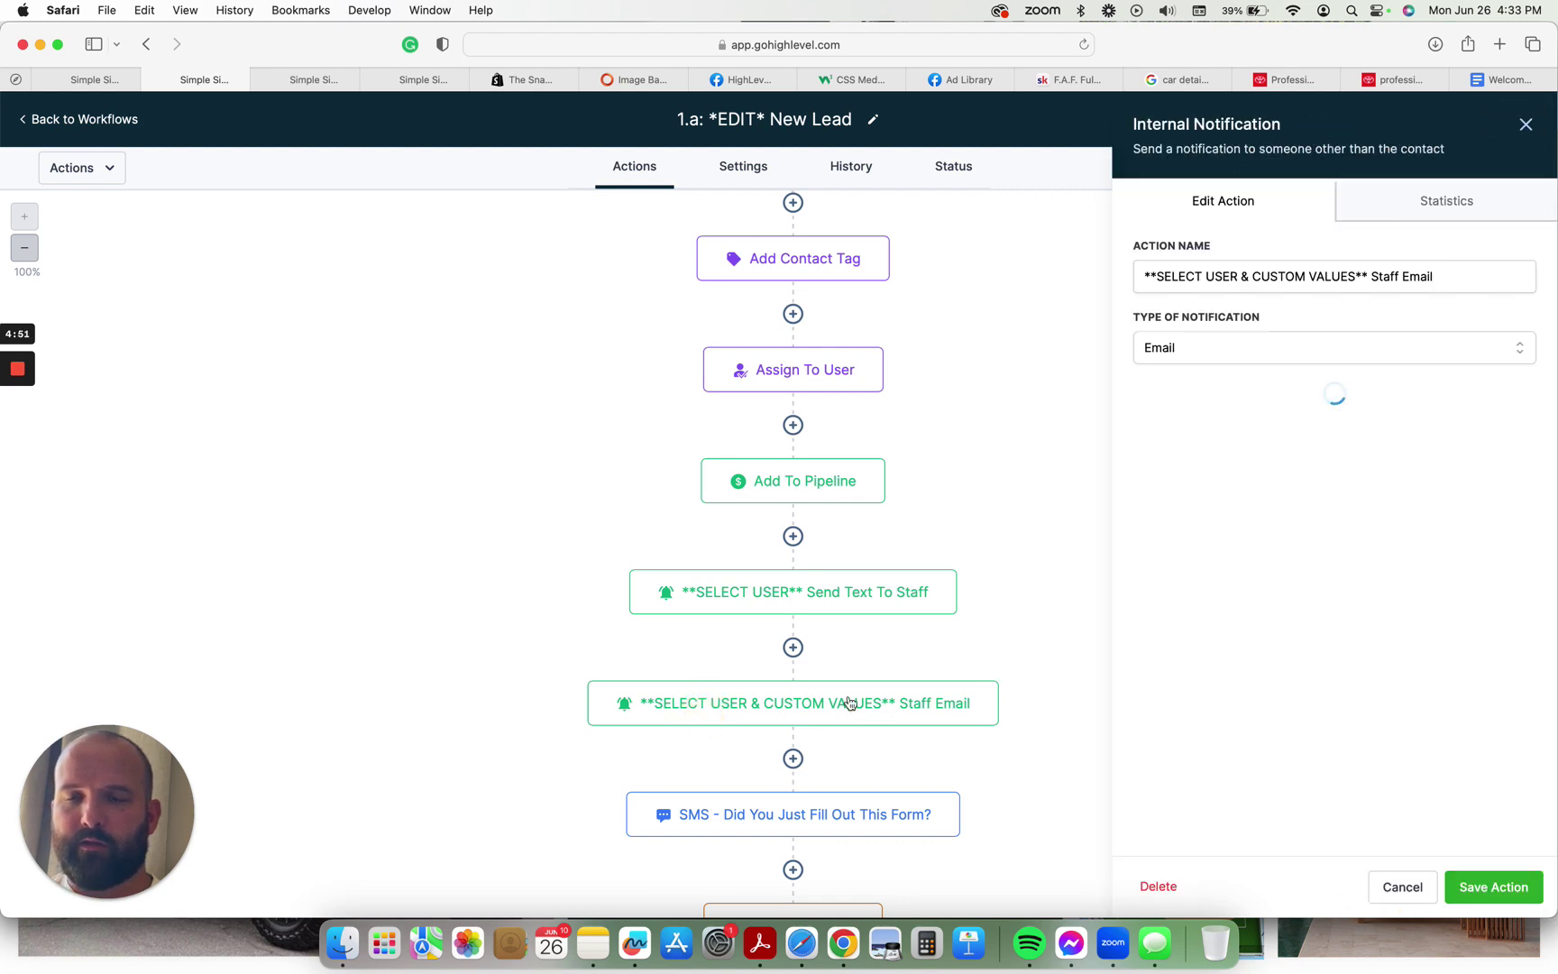
scroll(1251, 604, "down", 6)
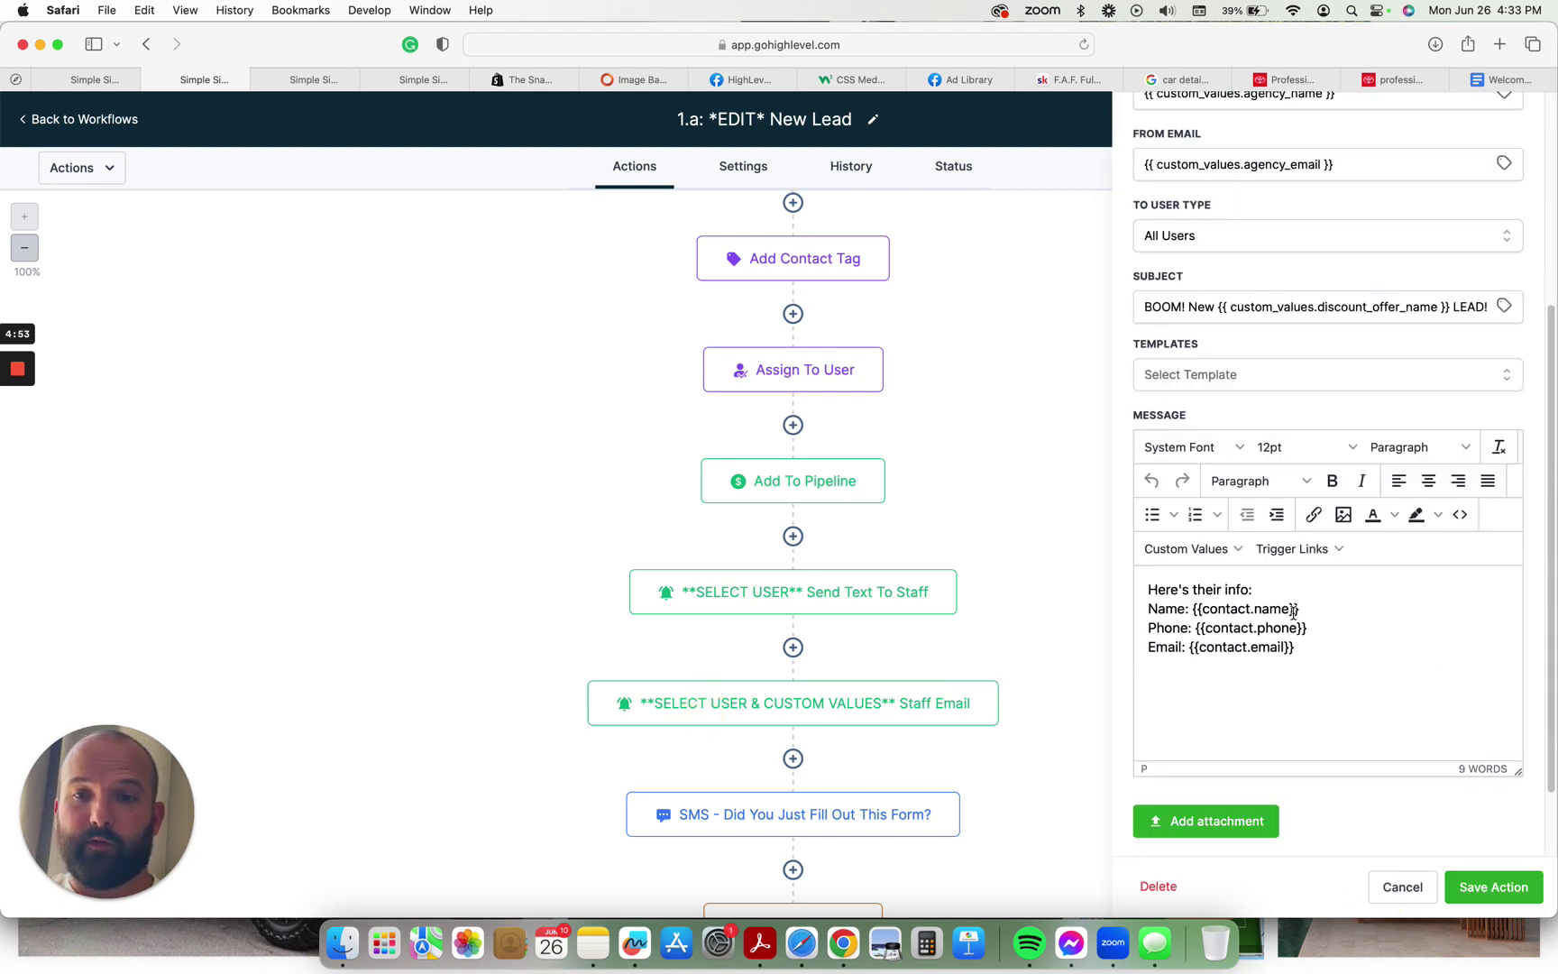
scroll(1293, 613, "down", 2)
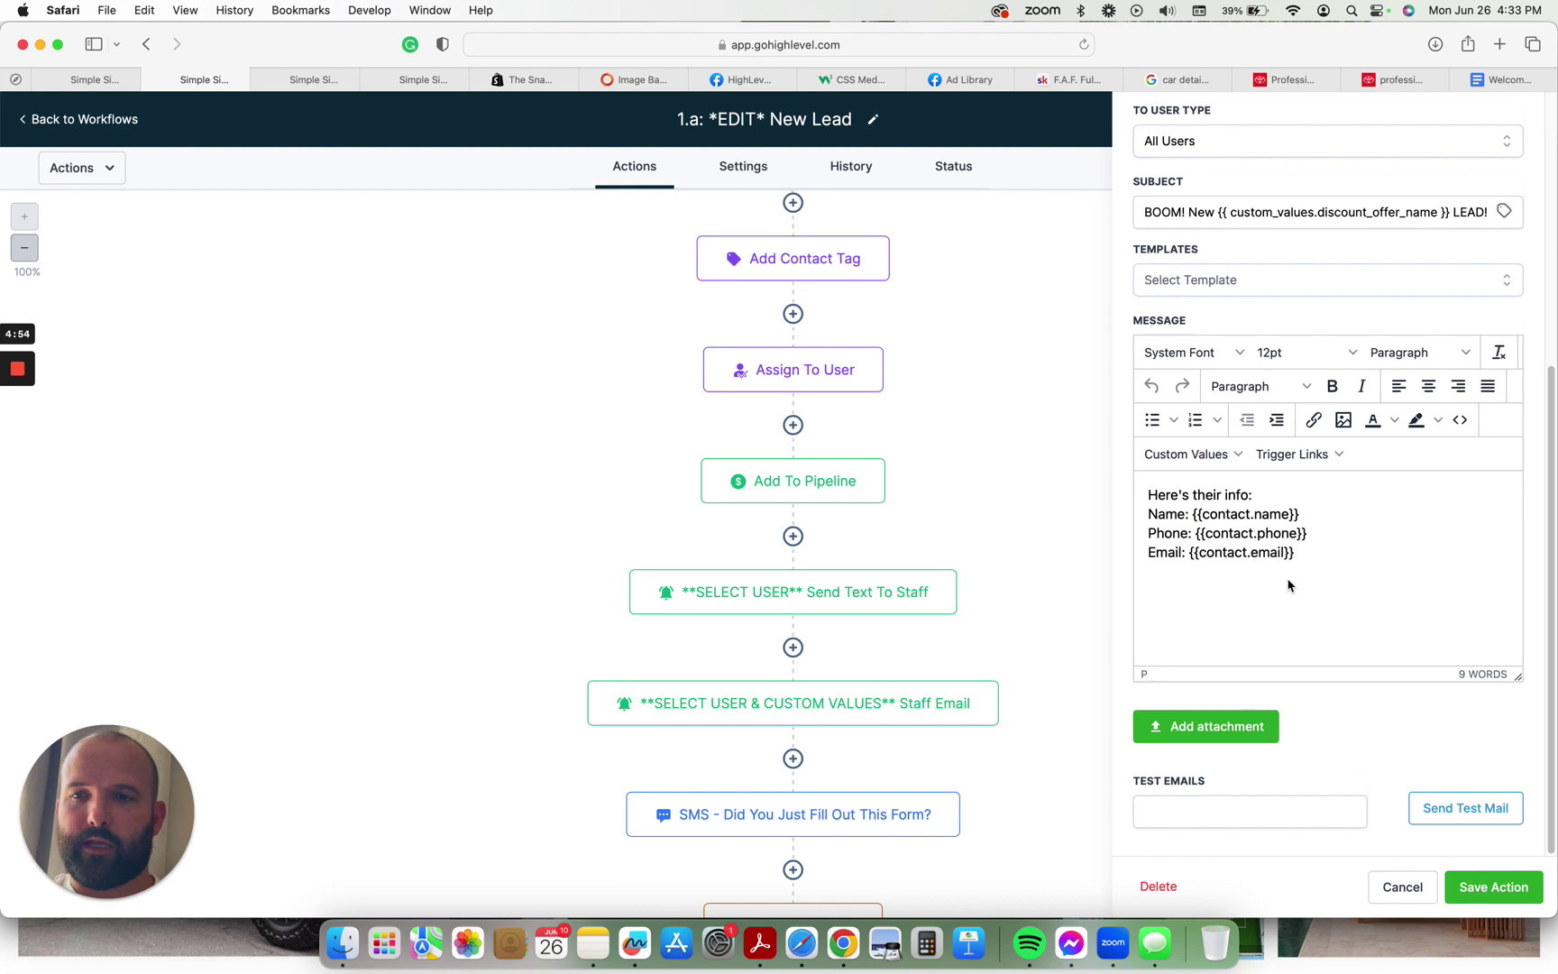
left_click(1424, 891)
- Read the SMS follow-up action's message and save the action
scroll(1000, 830, "down", 4)
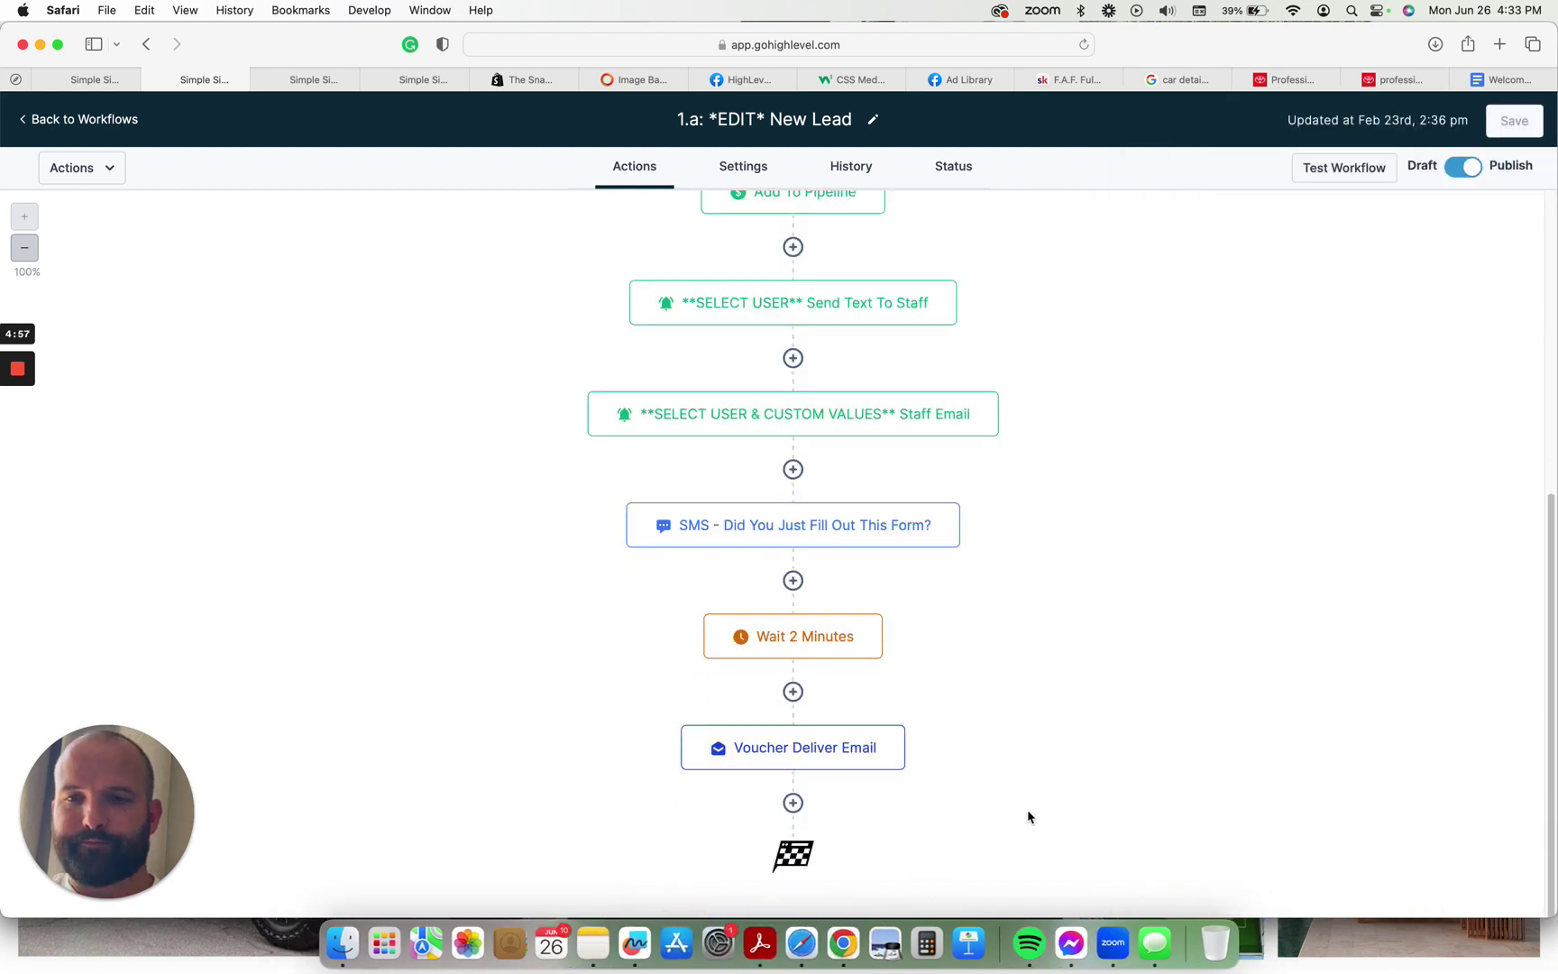
left_click(846, 535)
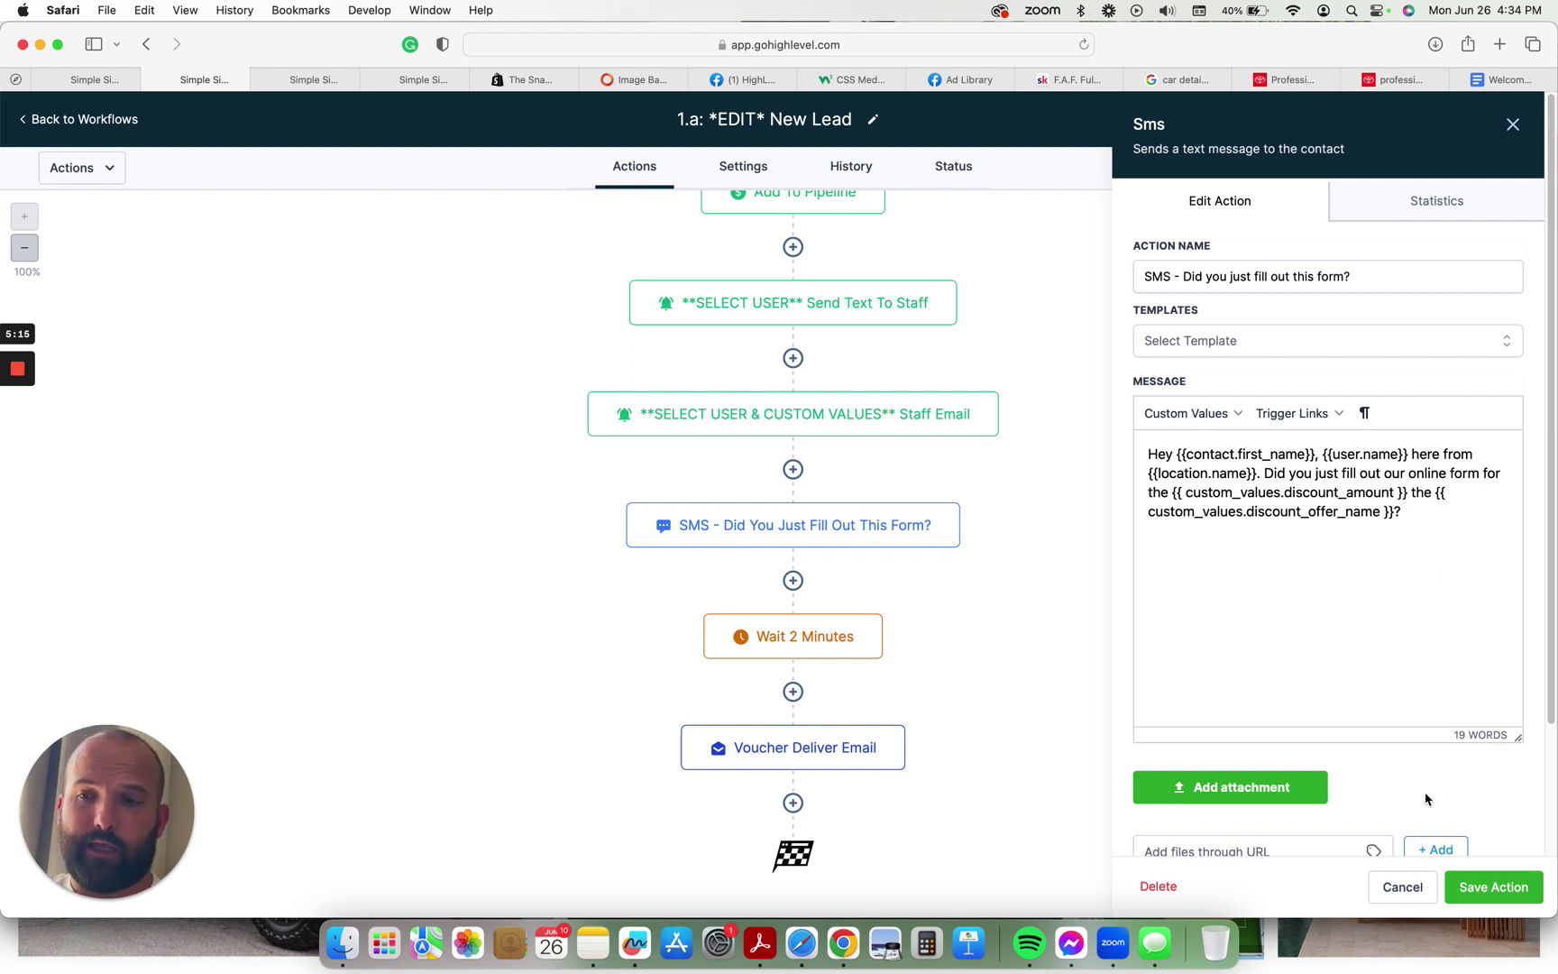
left_click(1482, 890)
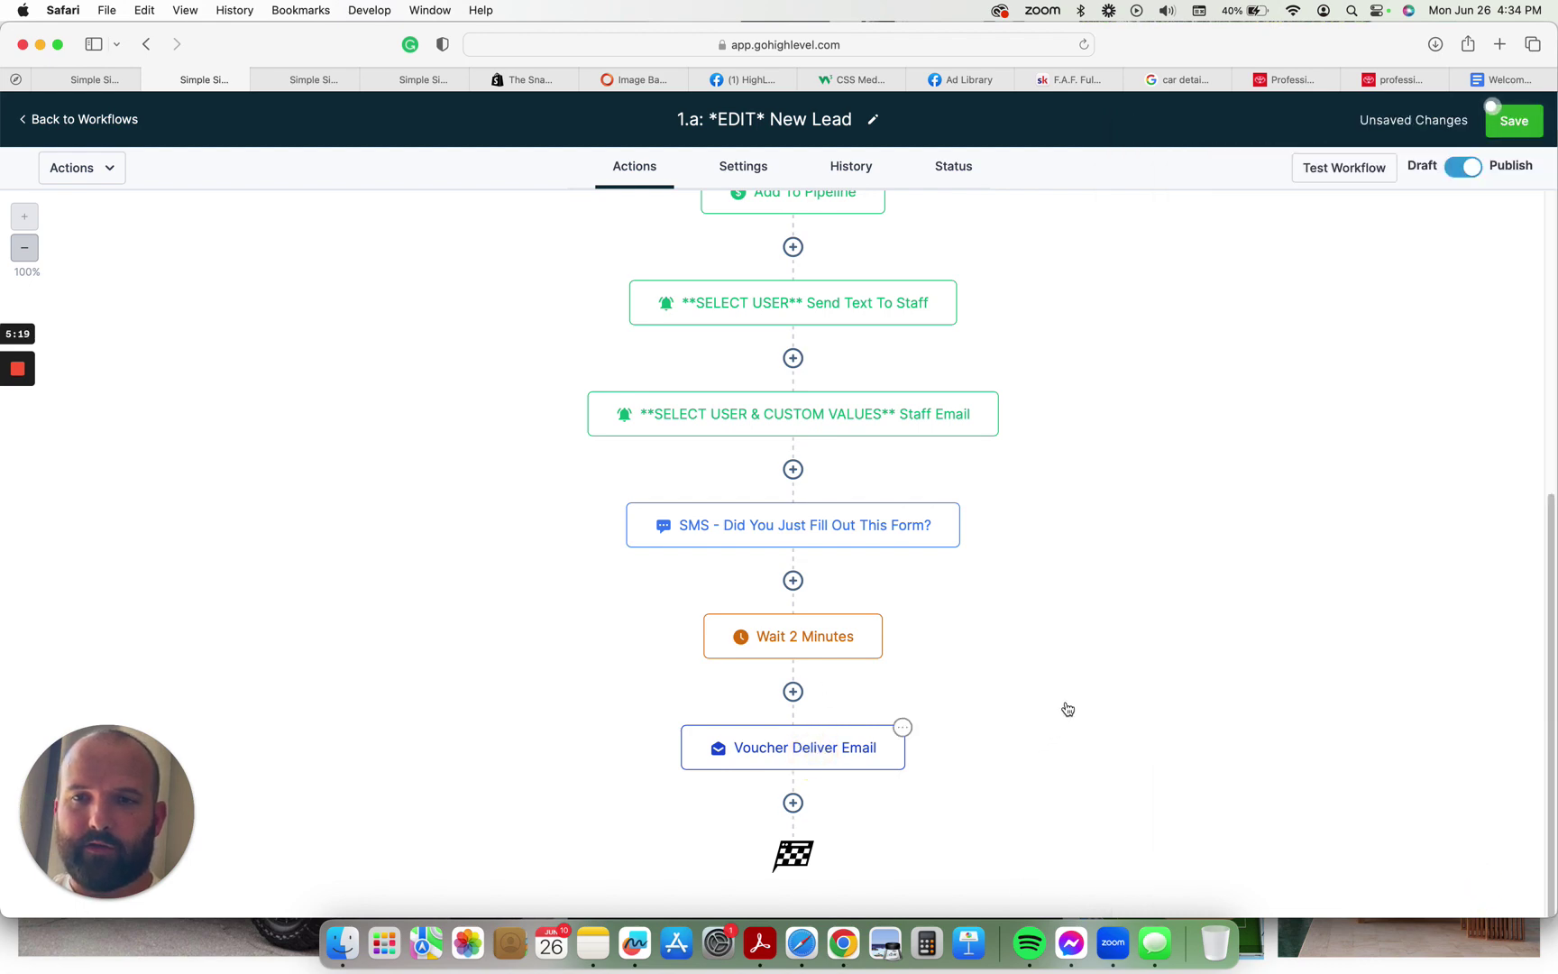
- Review the Voucher Deliver Email action unchanged, then save the New Lead workflow
left_click(793, 747)
scroll(1355, 686, "down", 3)
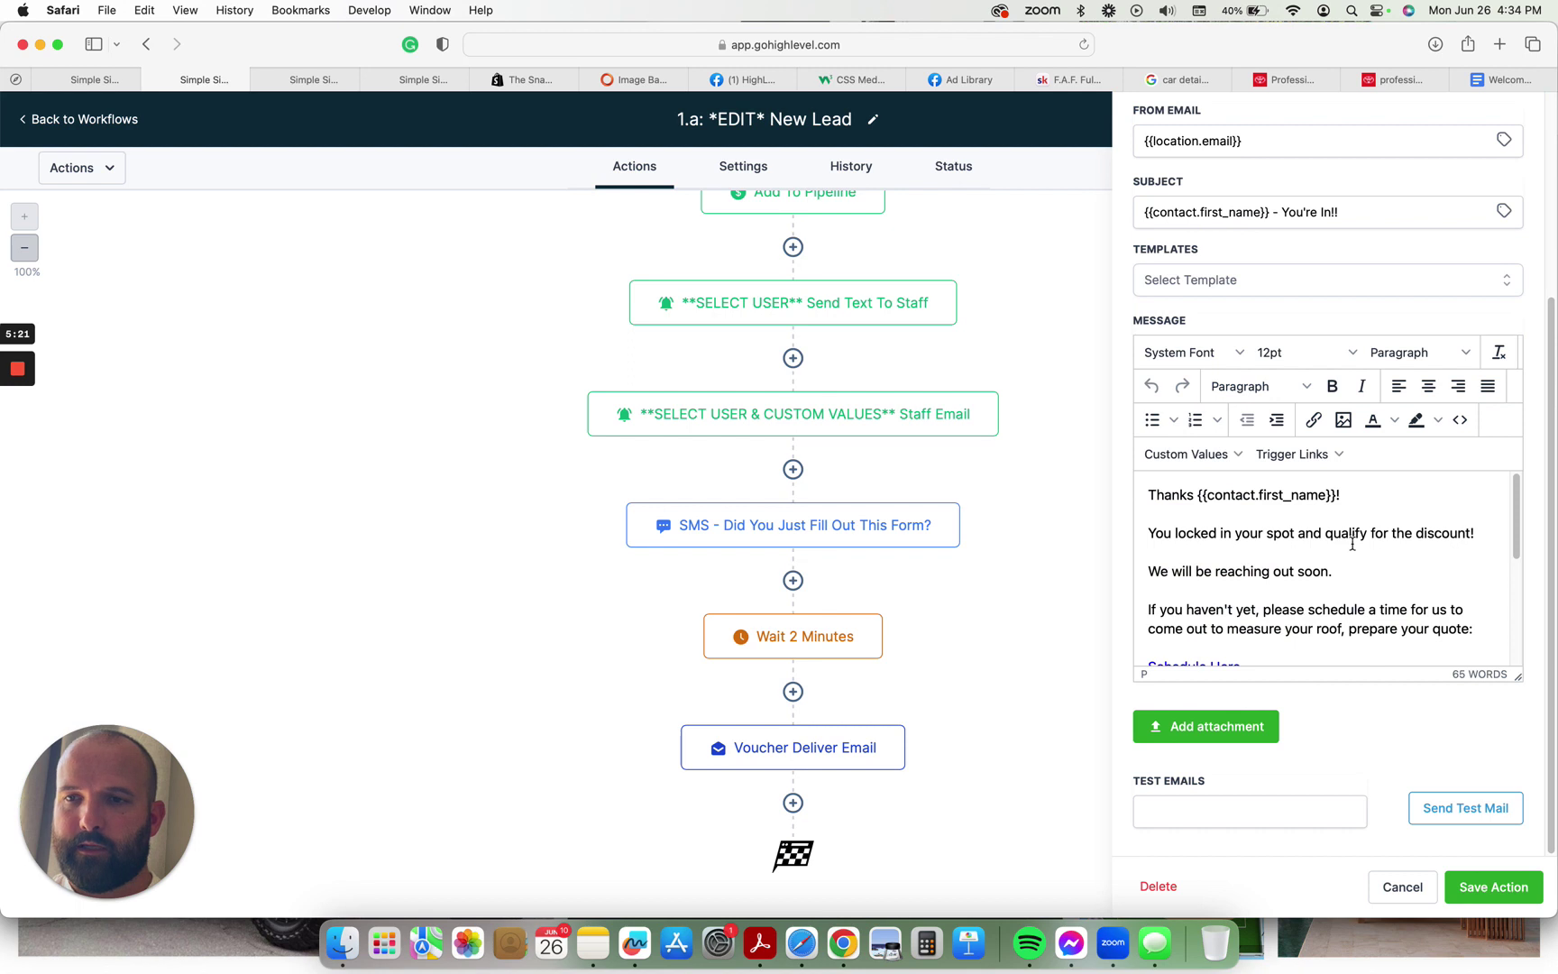
scroll(1352, 541, "down", 3)
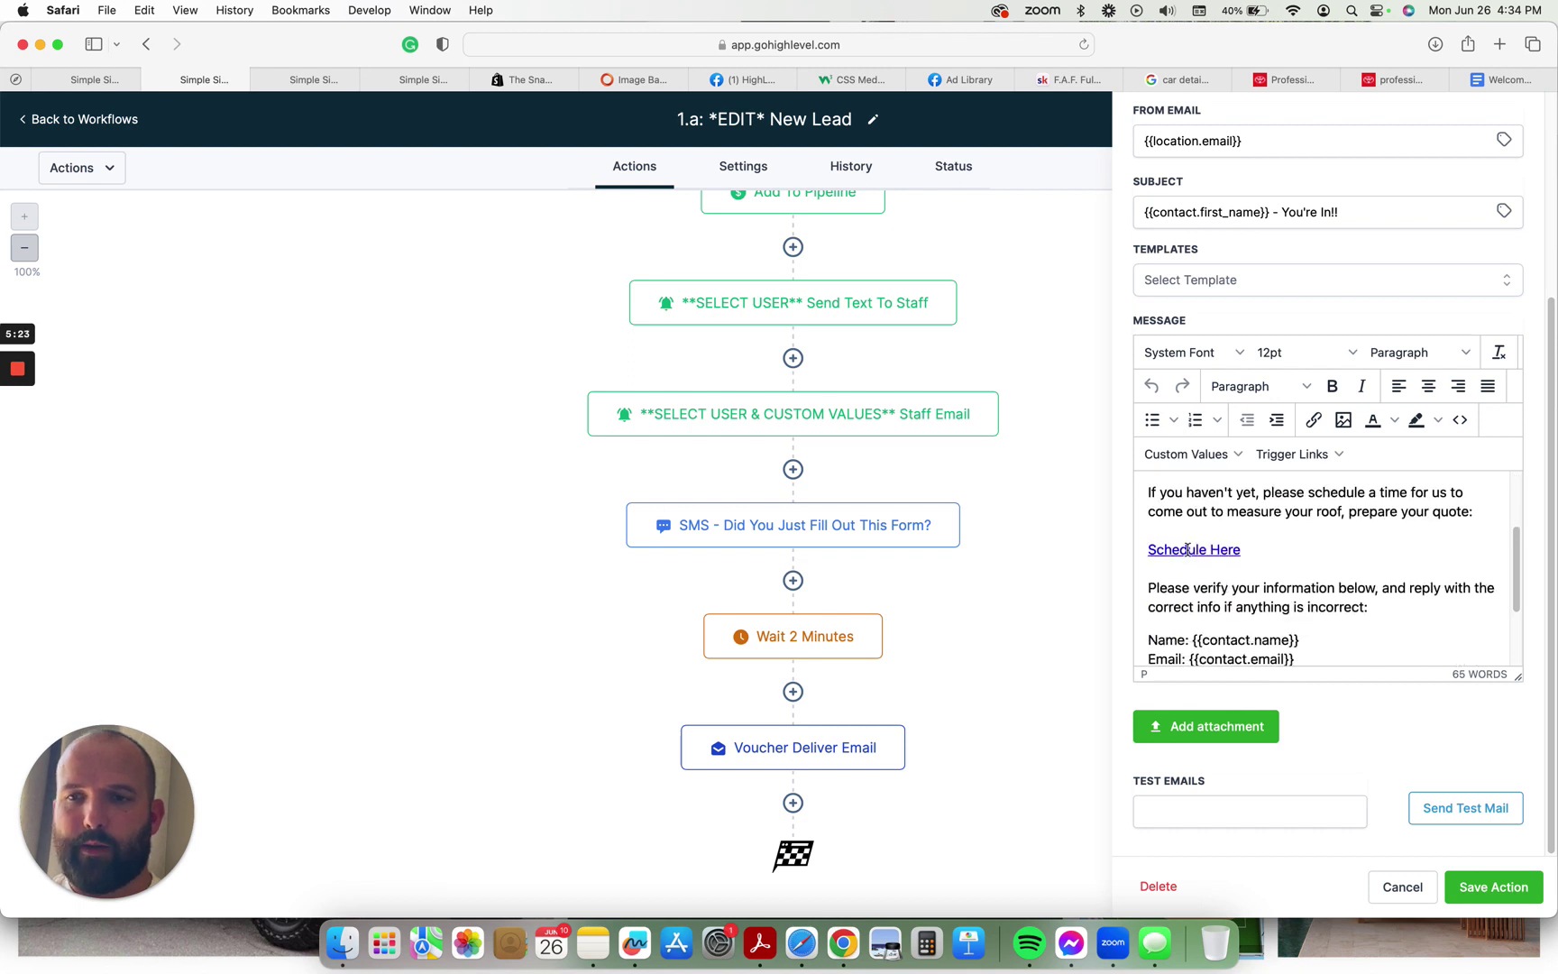
left_click(1405, 888)
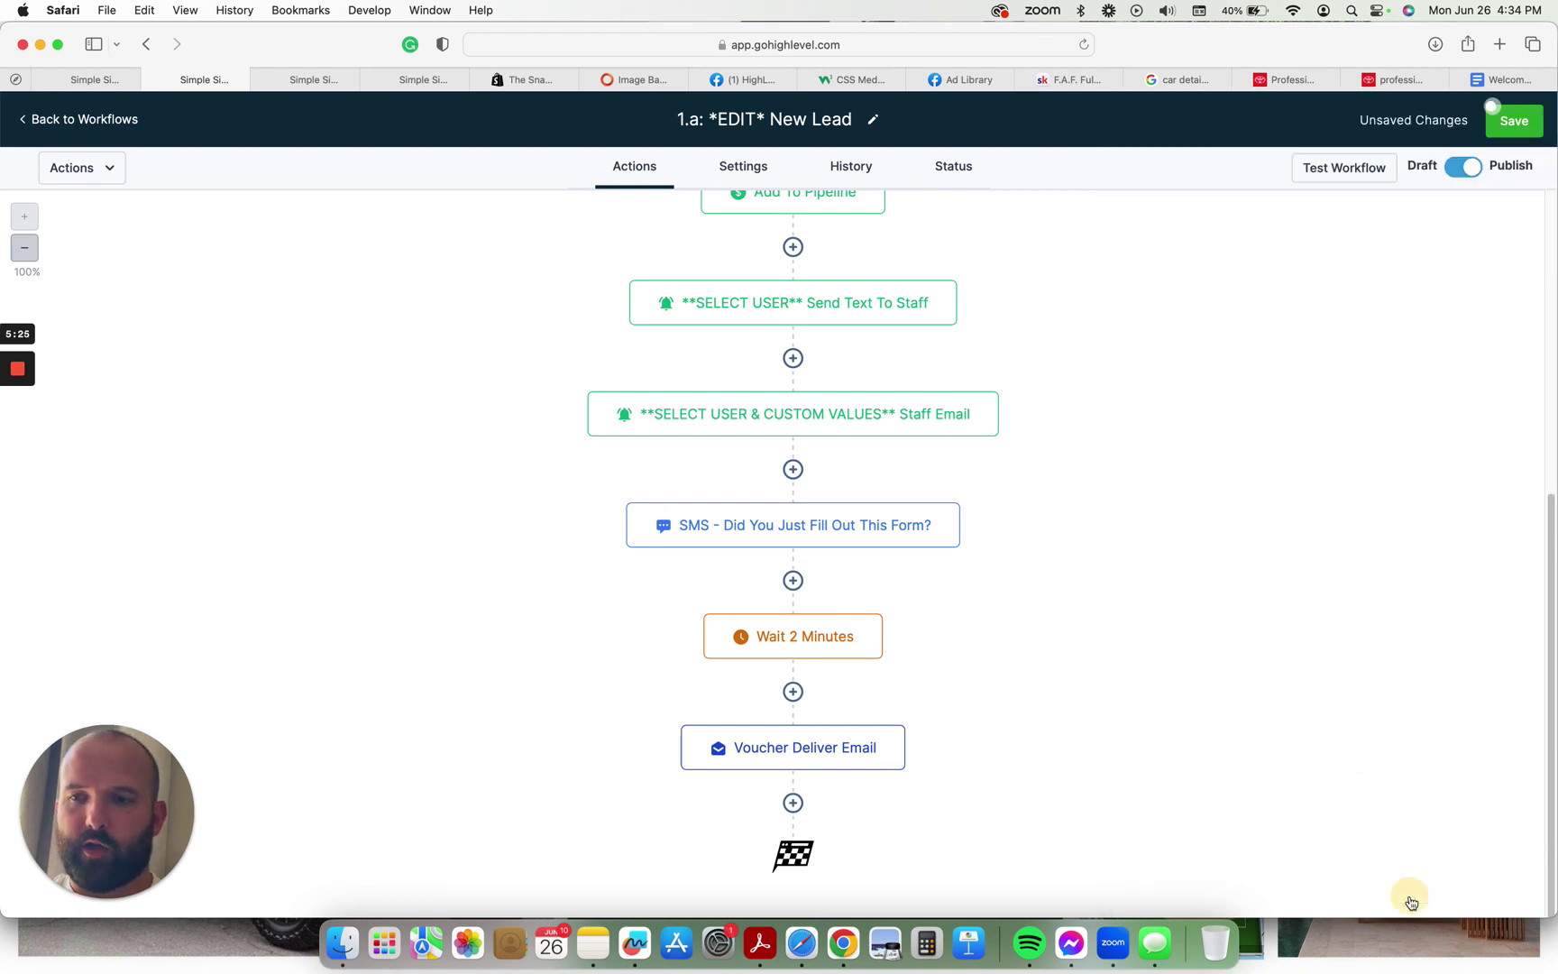
left_click(1513, 126)
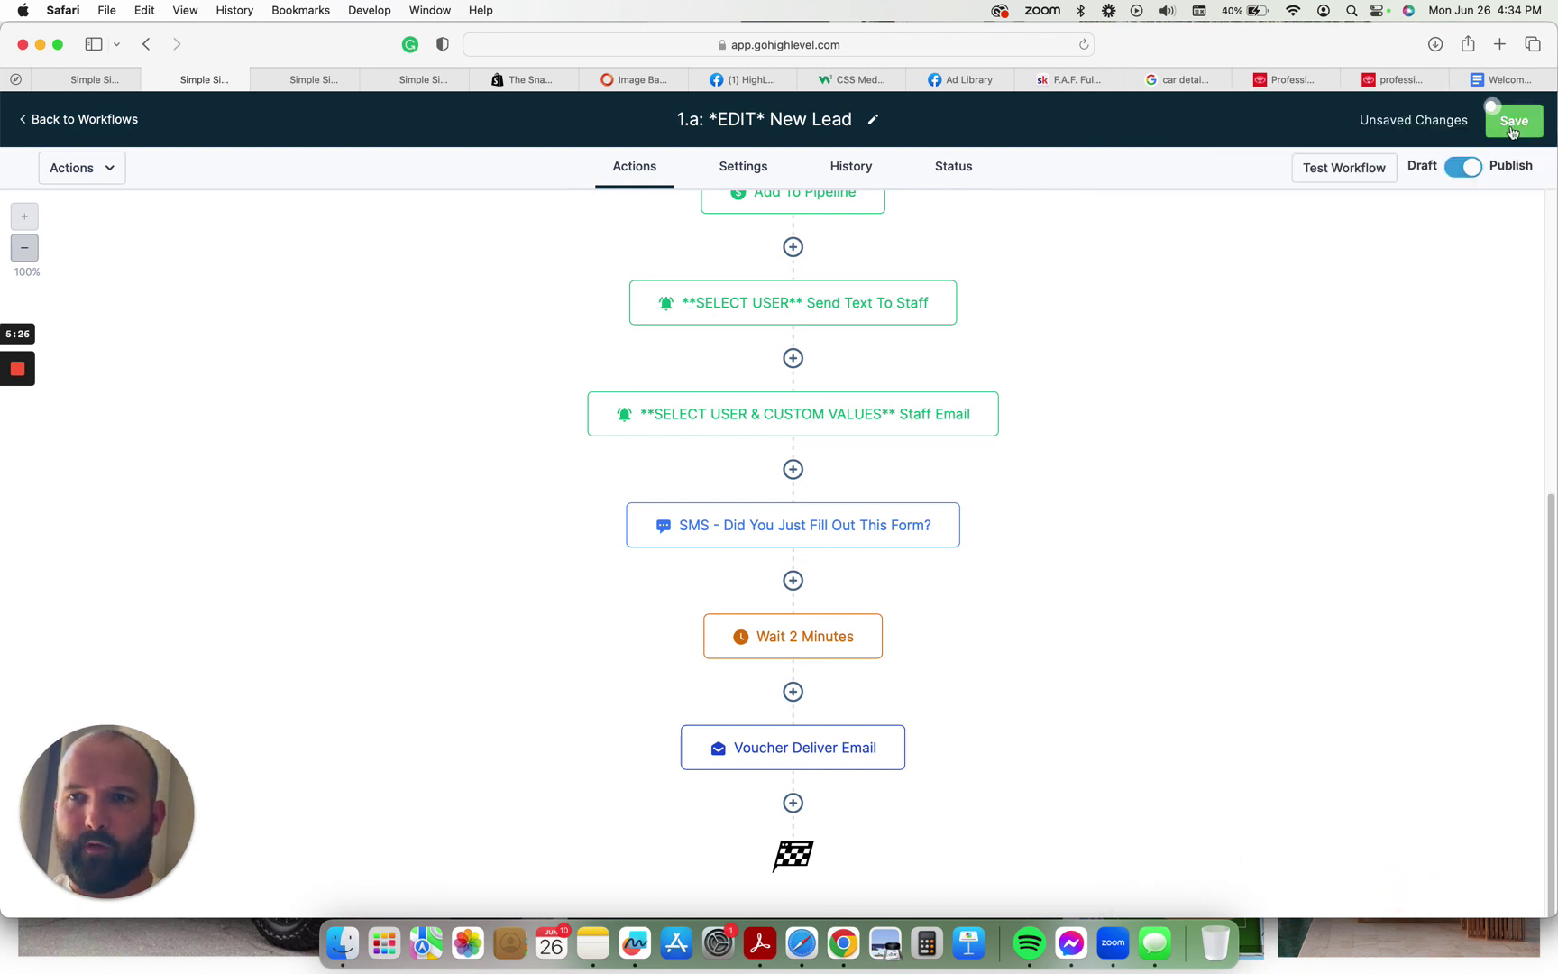
left_click(133, 120)
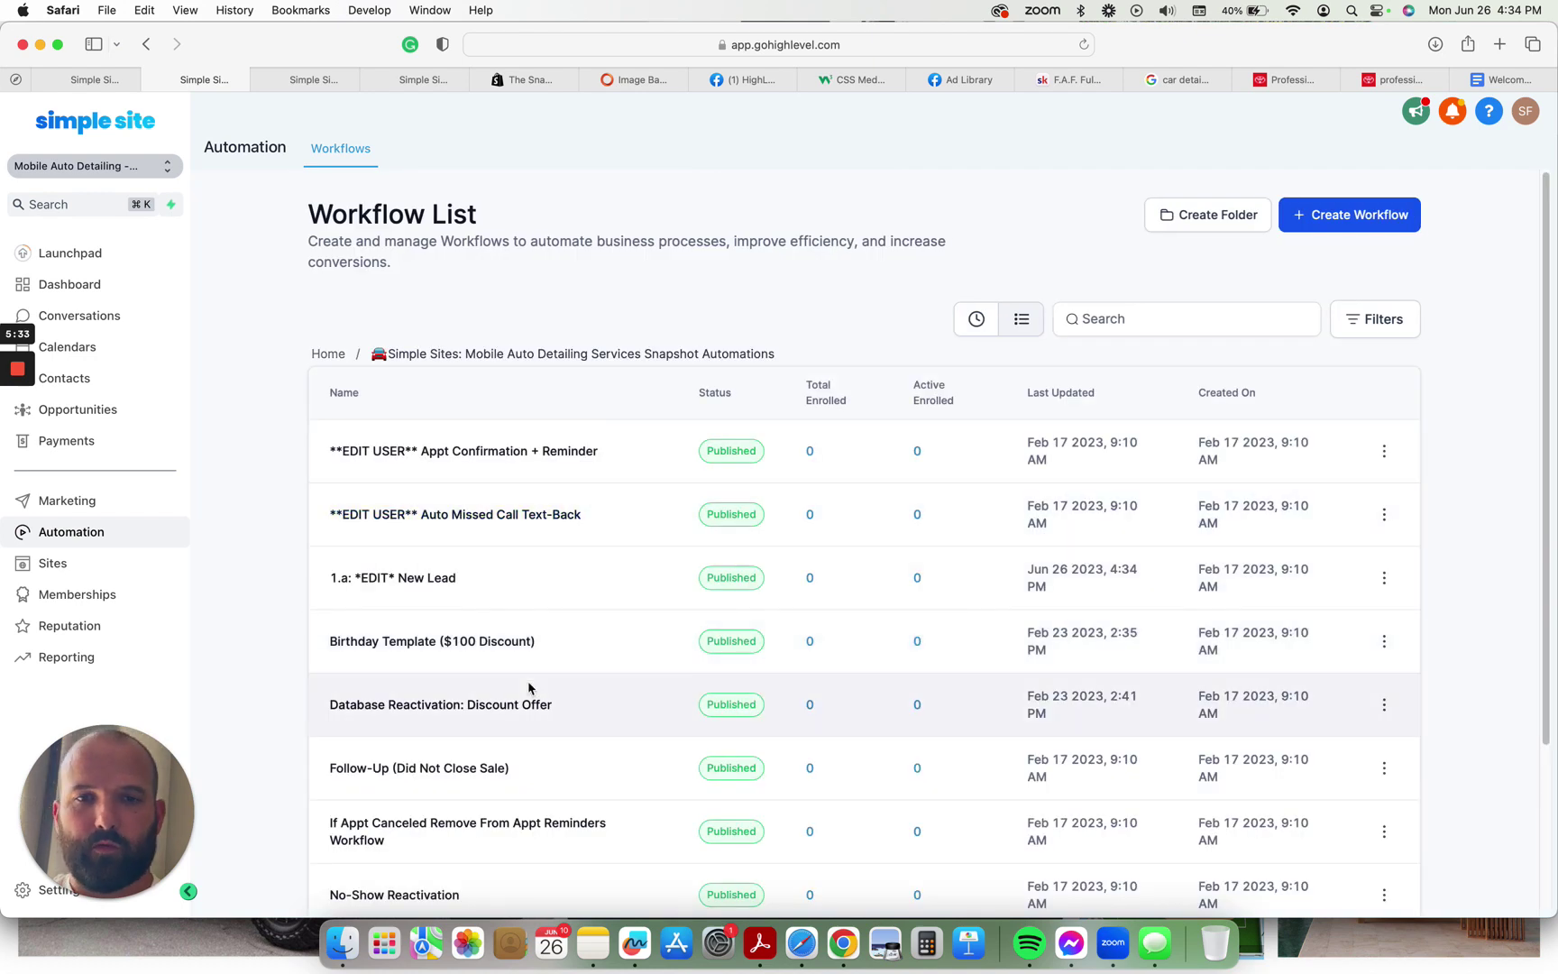
- Scroll the snapshot's Workflow List, then switch to Custom Values showing 8 values like $100 OFF
scroll(534, 691, "down", 3)
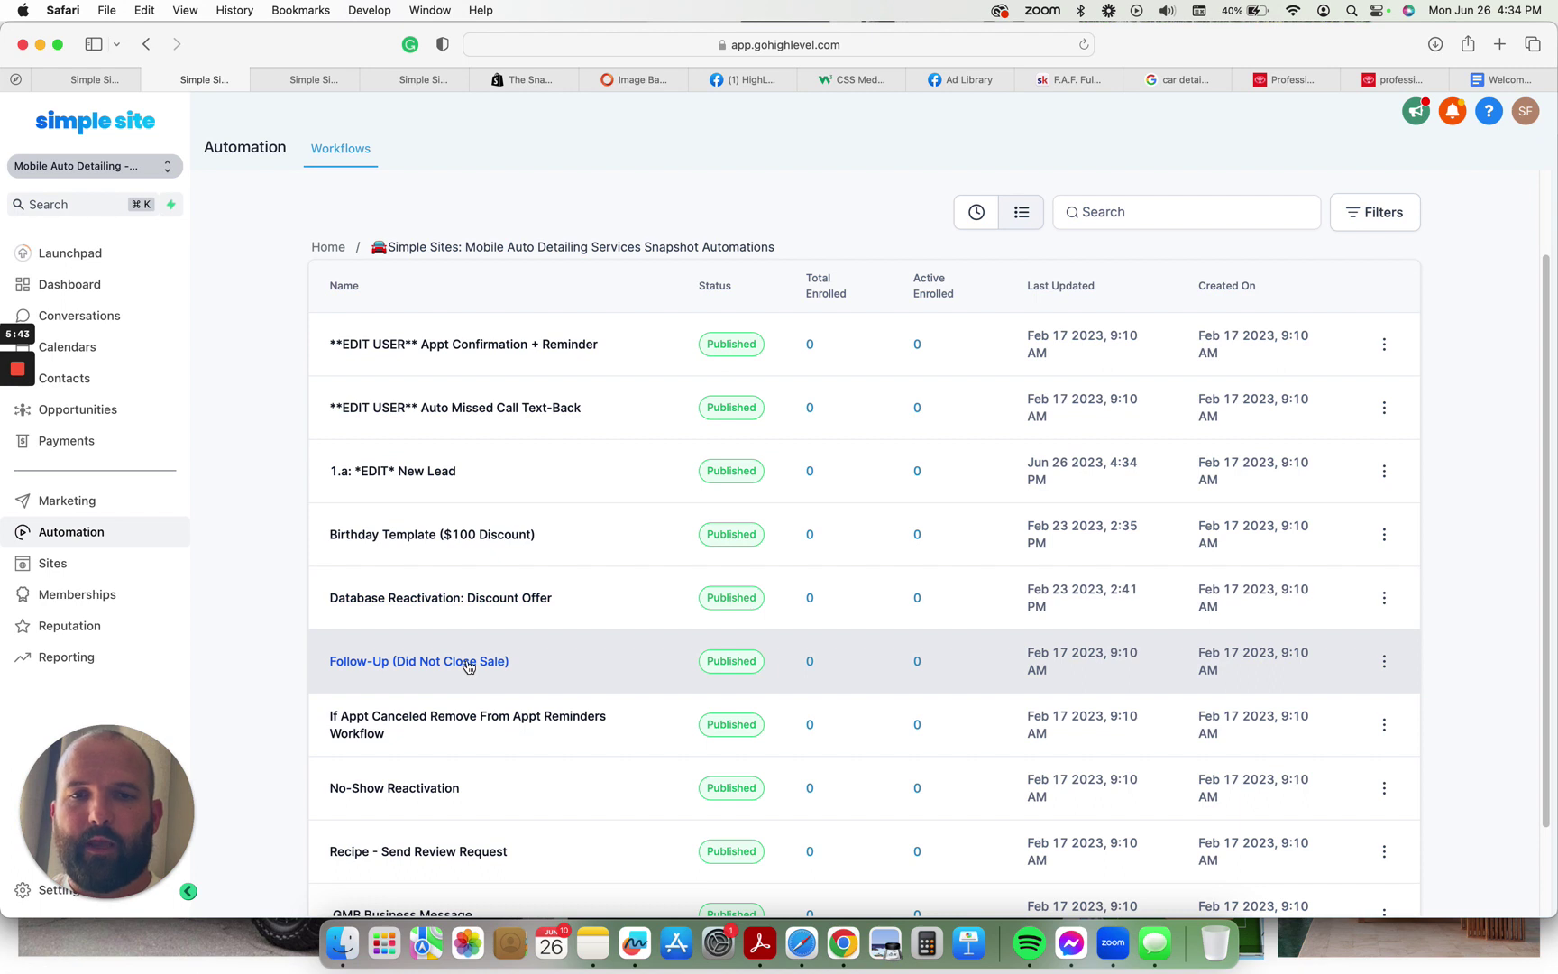
scroll(468, 666, "down", 2)
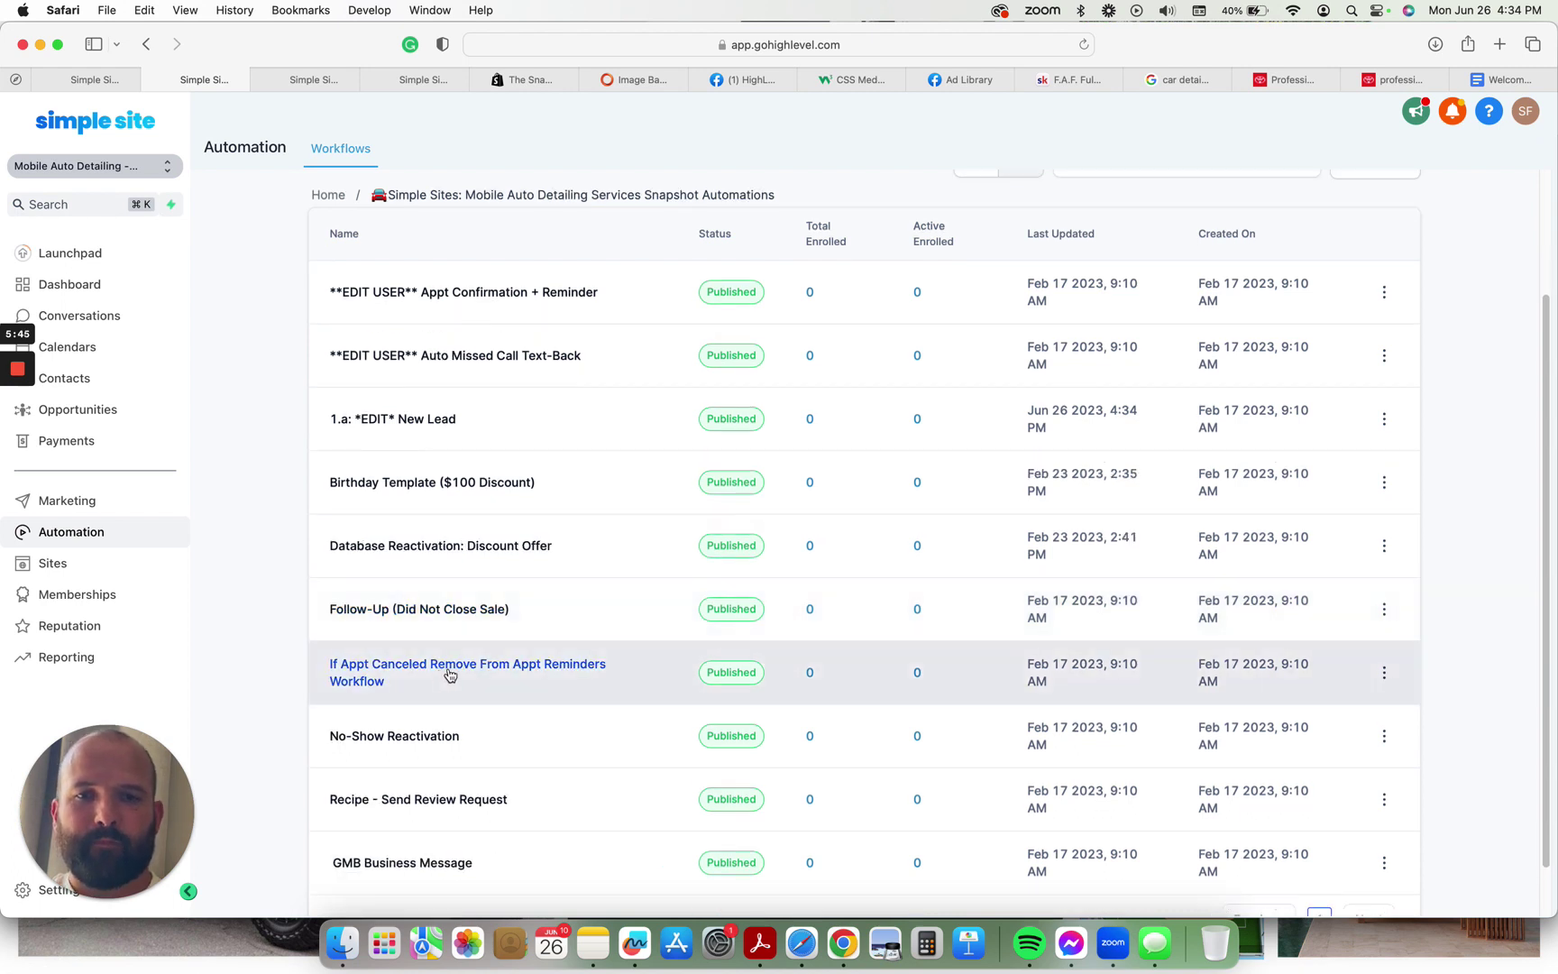
scroll(454, 674, "down", 1)
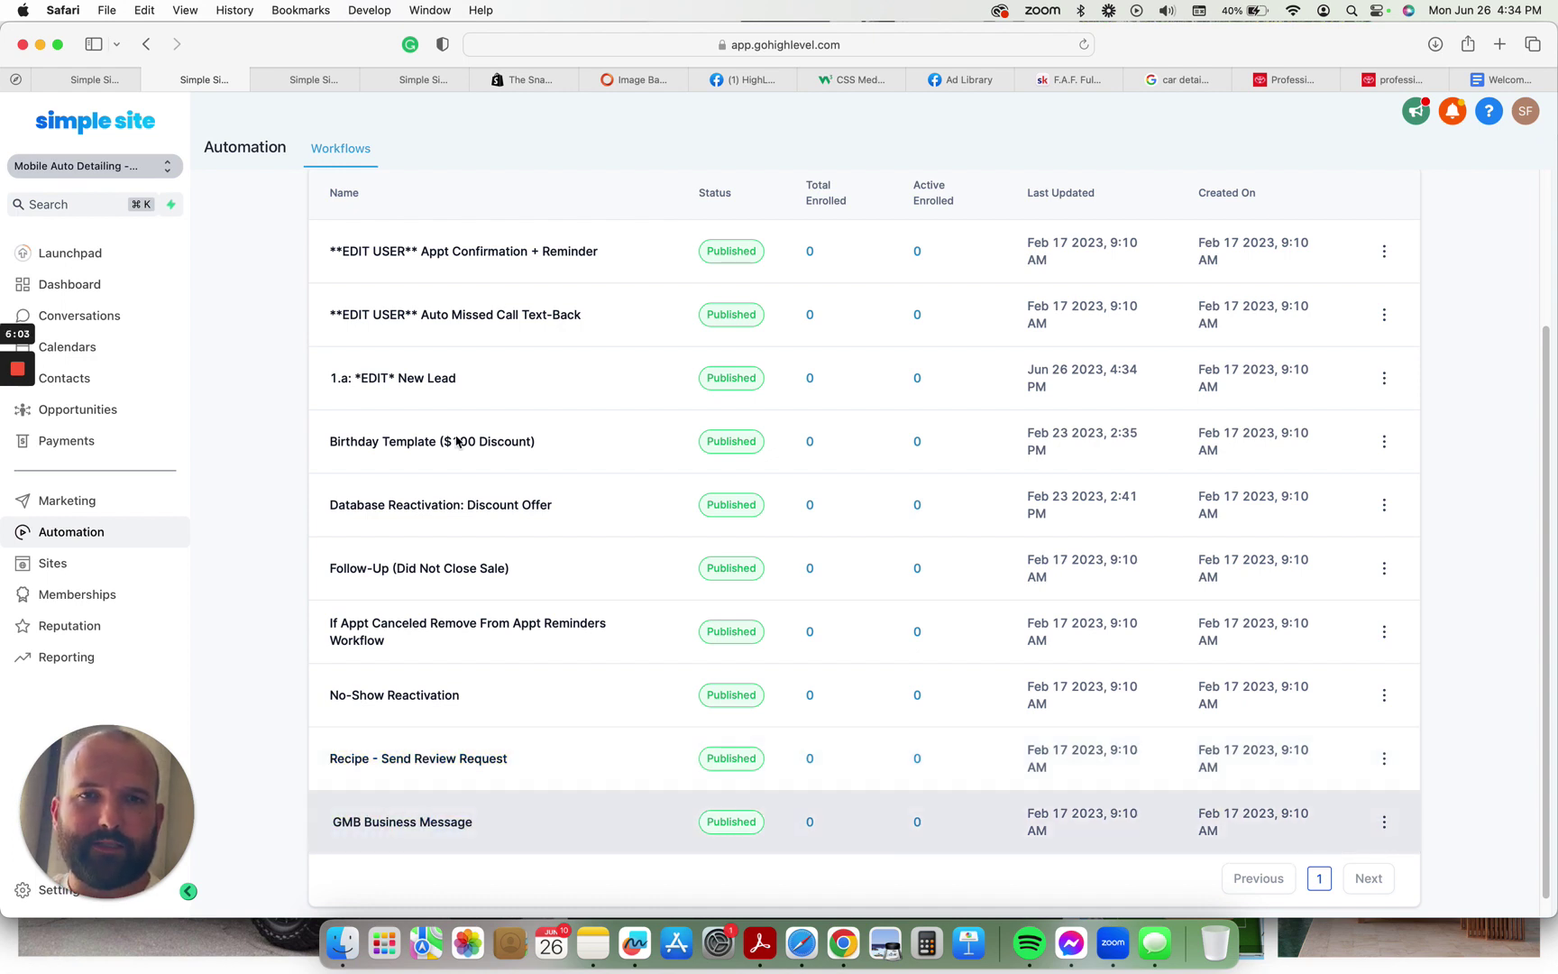
left_click(321, 81)
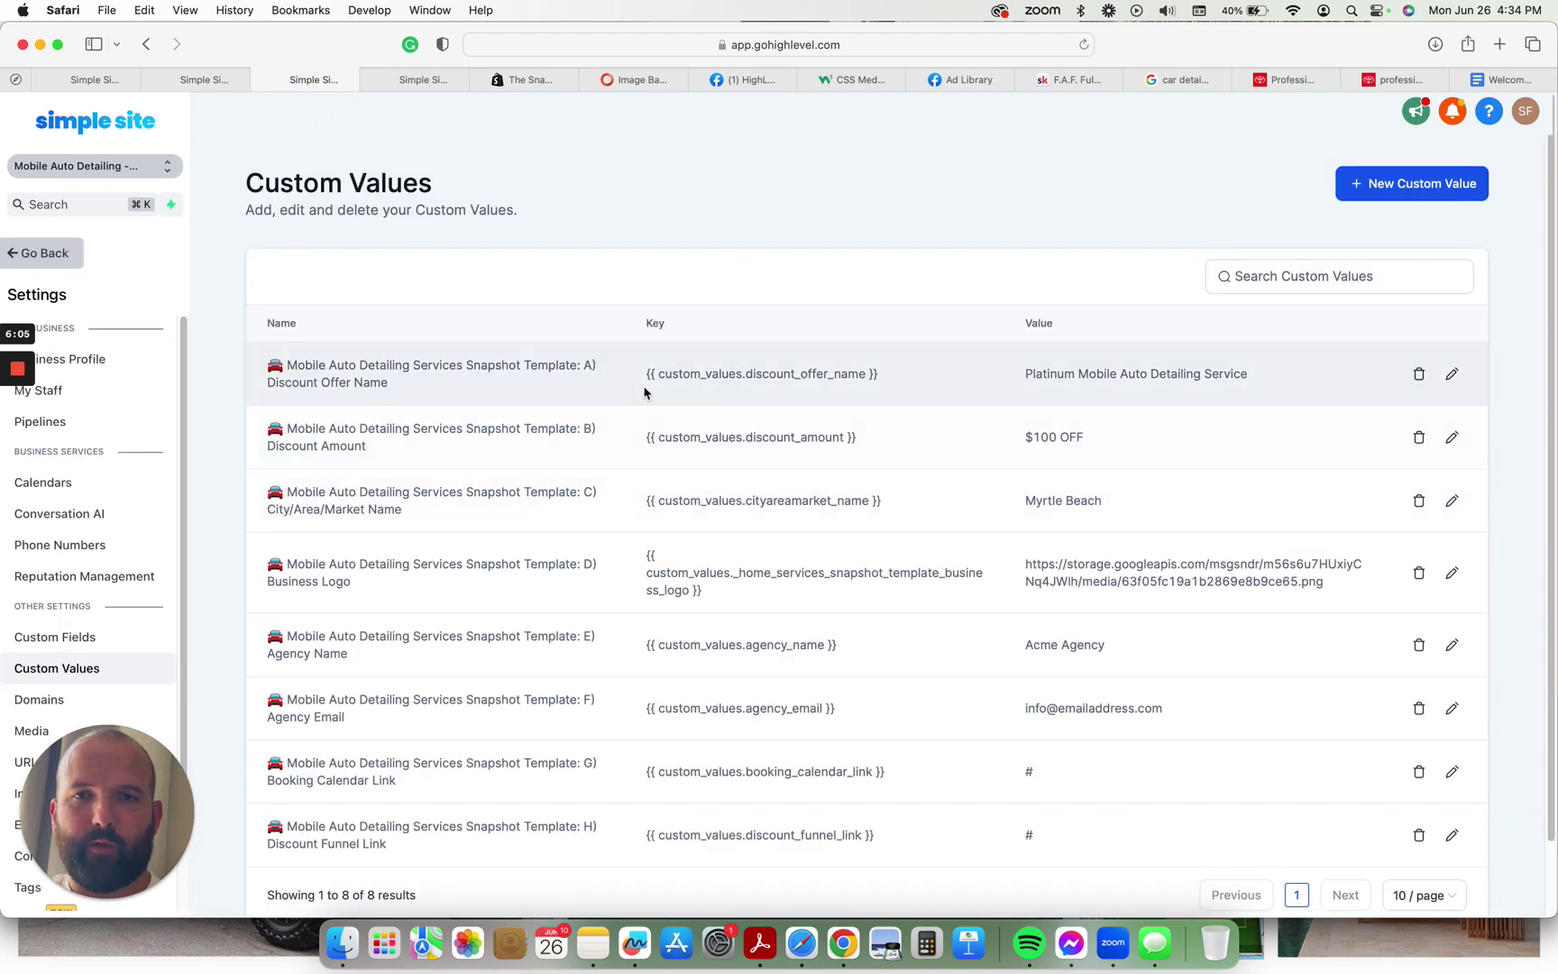
- Scroll the Custom Values list to the Acme Agency and '#' link values, then switch to the funnel tab
scroll(645, 389, "down", 2)
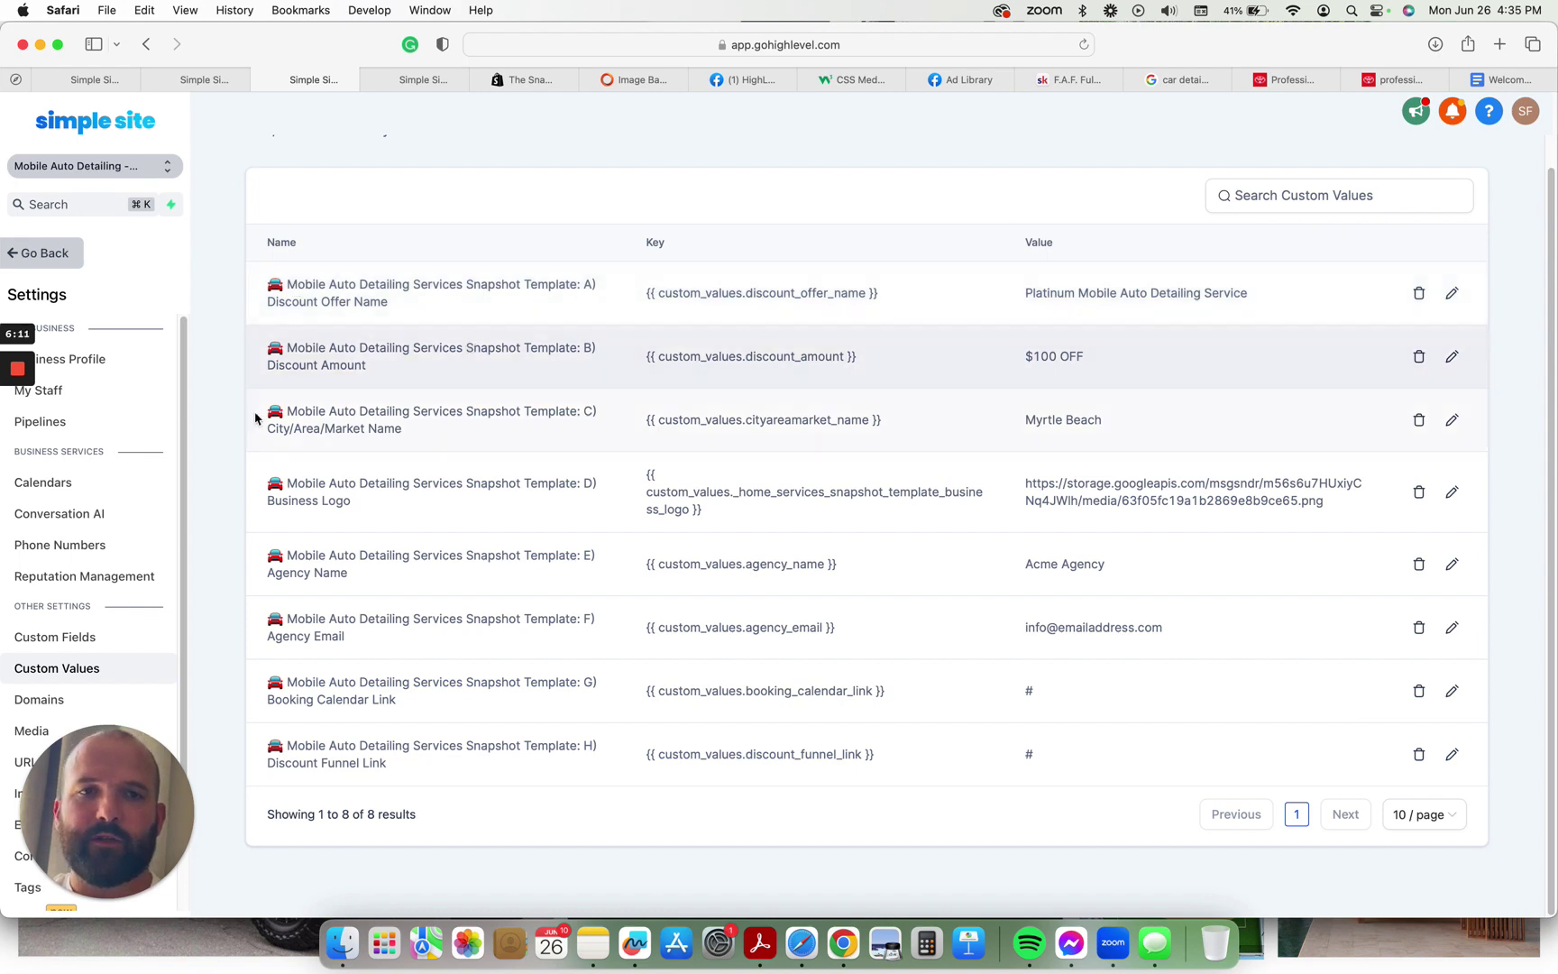
left_click(87, 79)
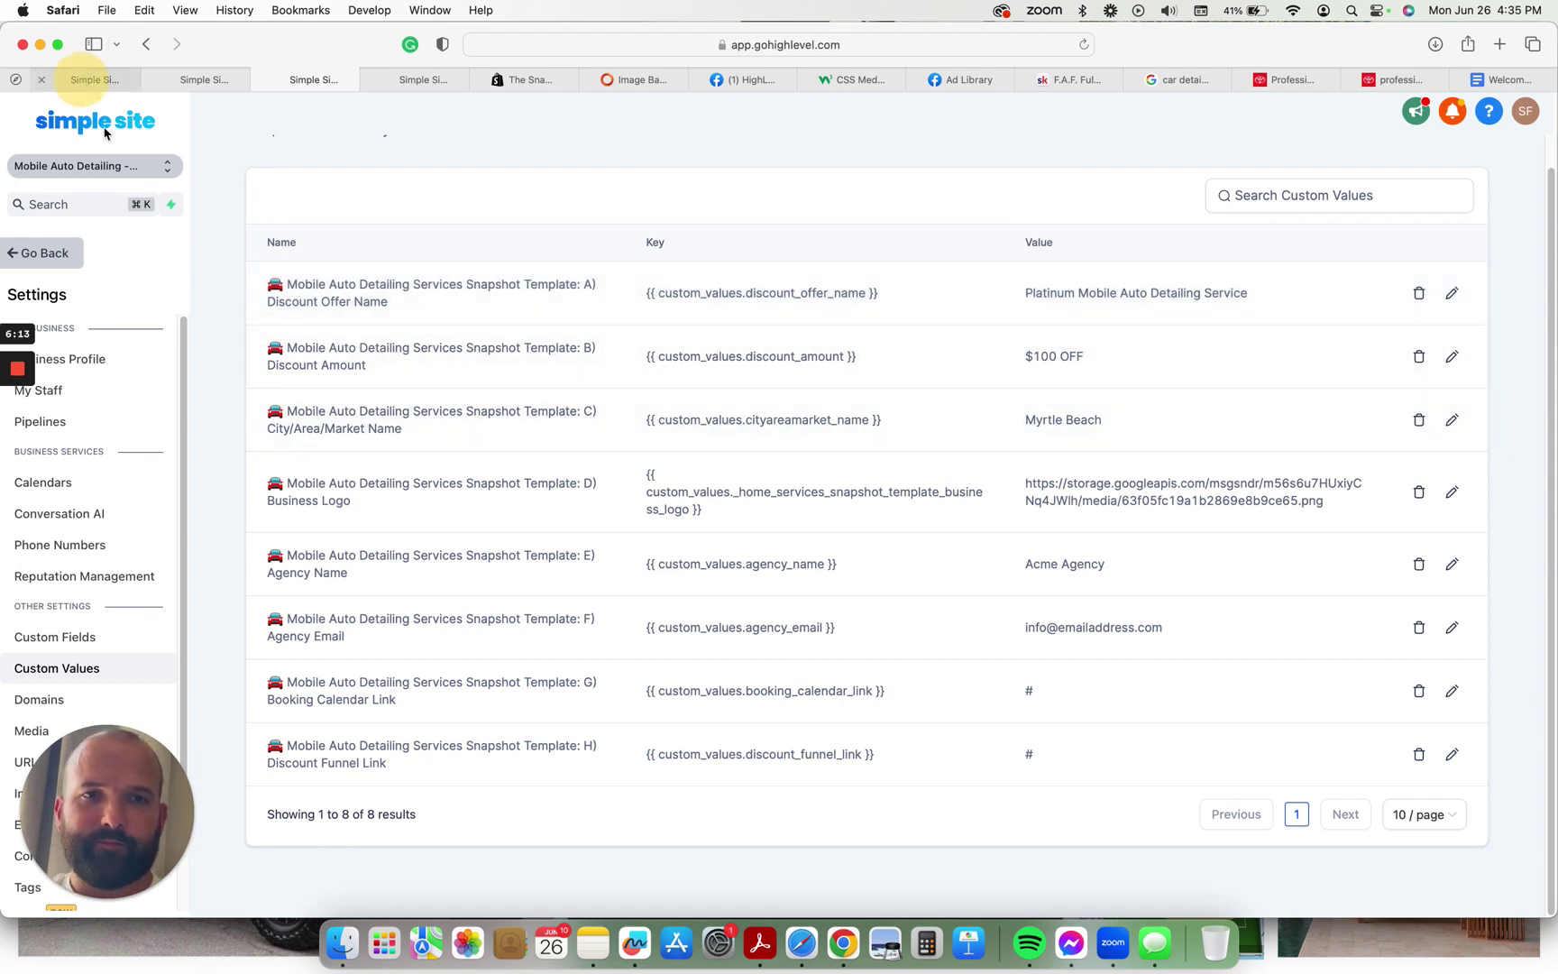
- Open the Offer Claim page in the page editor via Edit > Edit Page
left_click(321, 413)
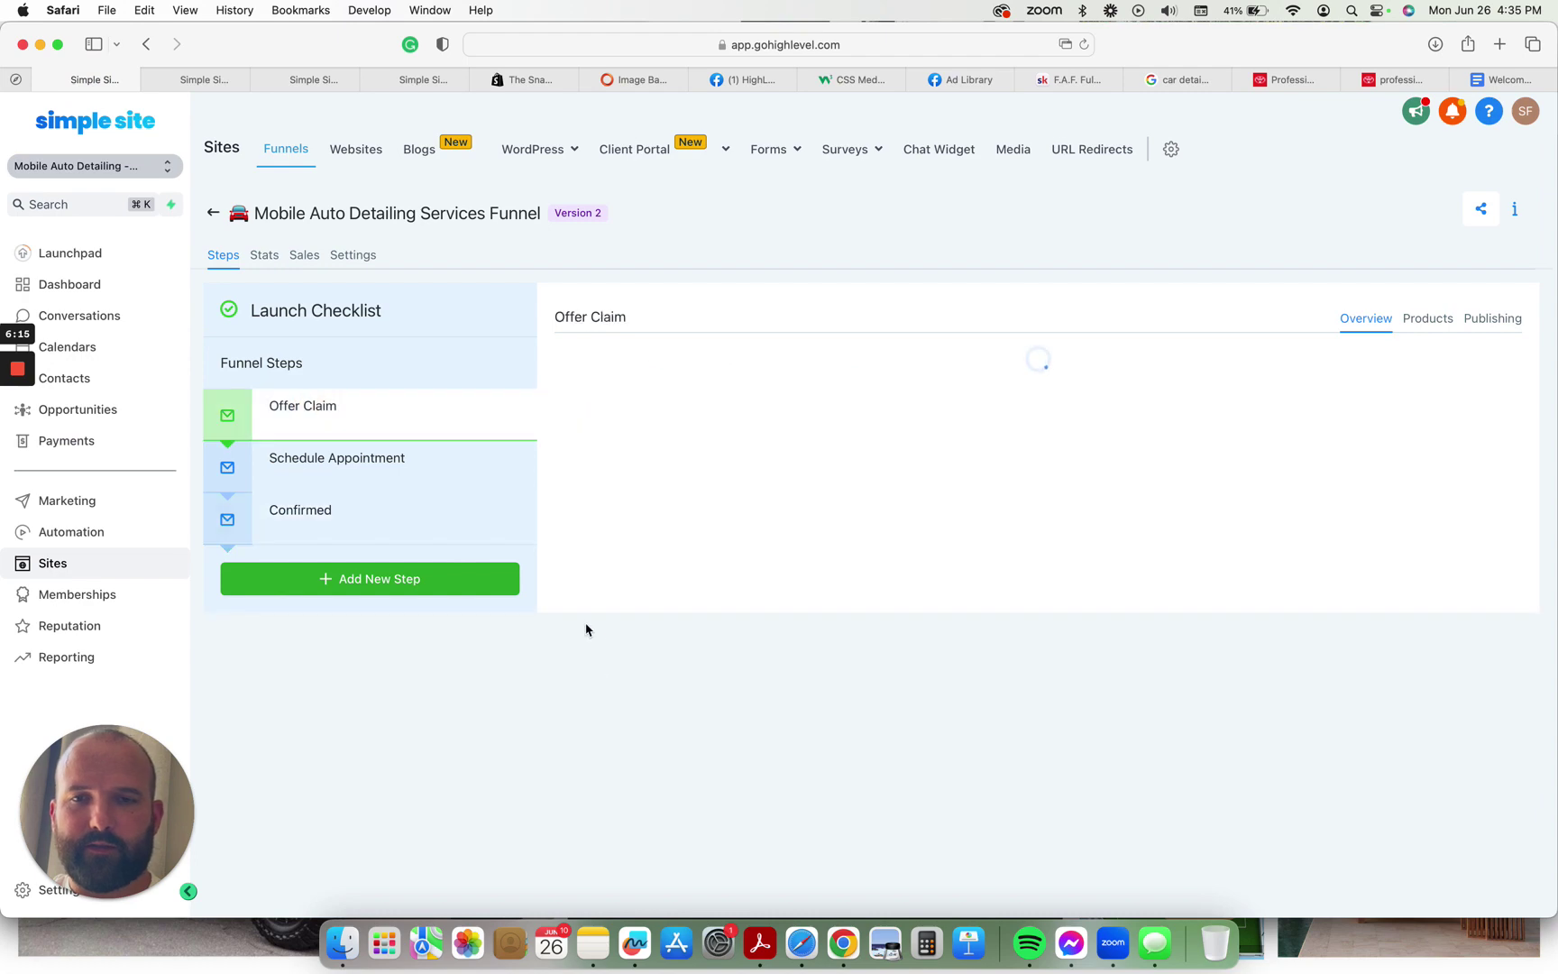
left_click(585, 638)
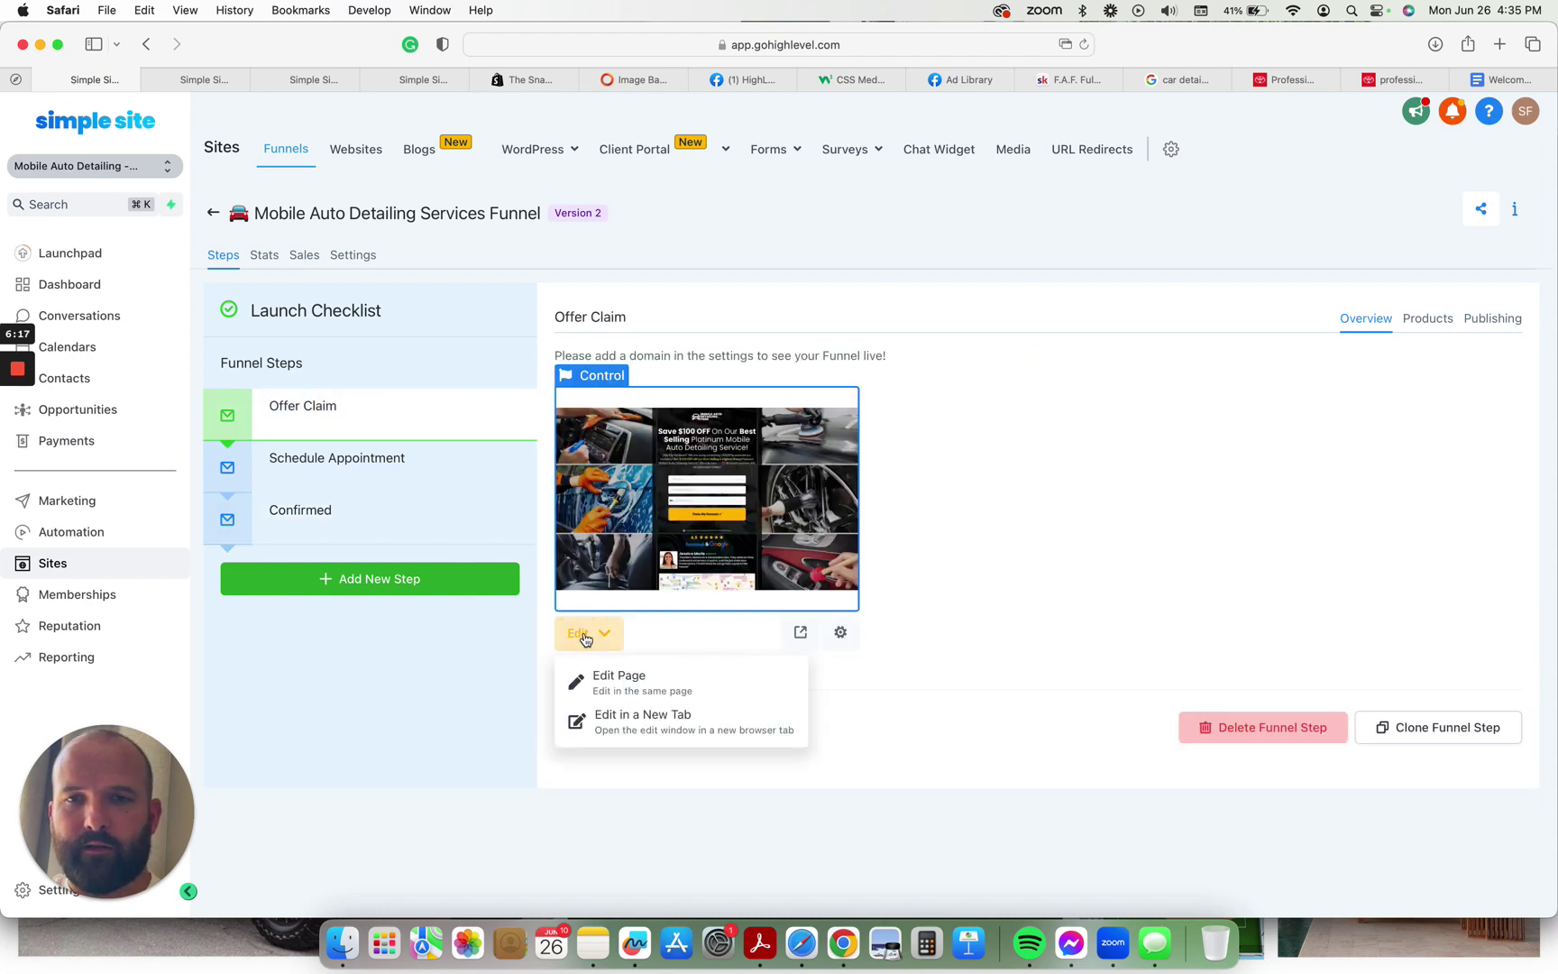
left_click(643, 676)
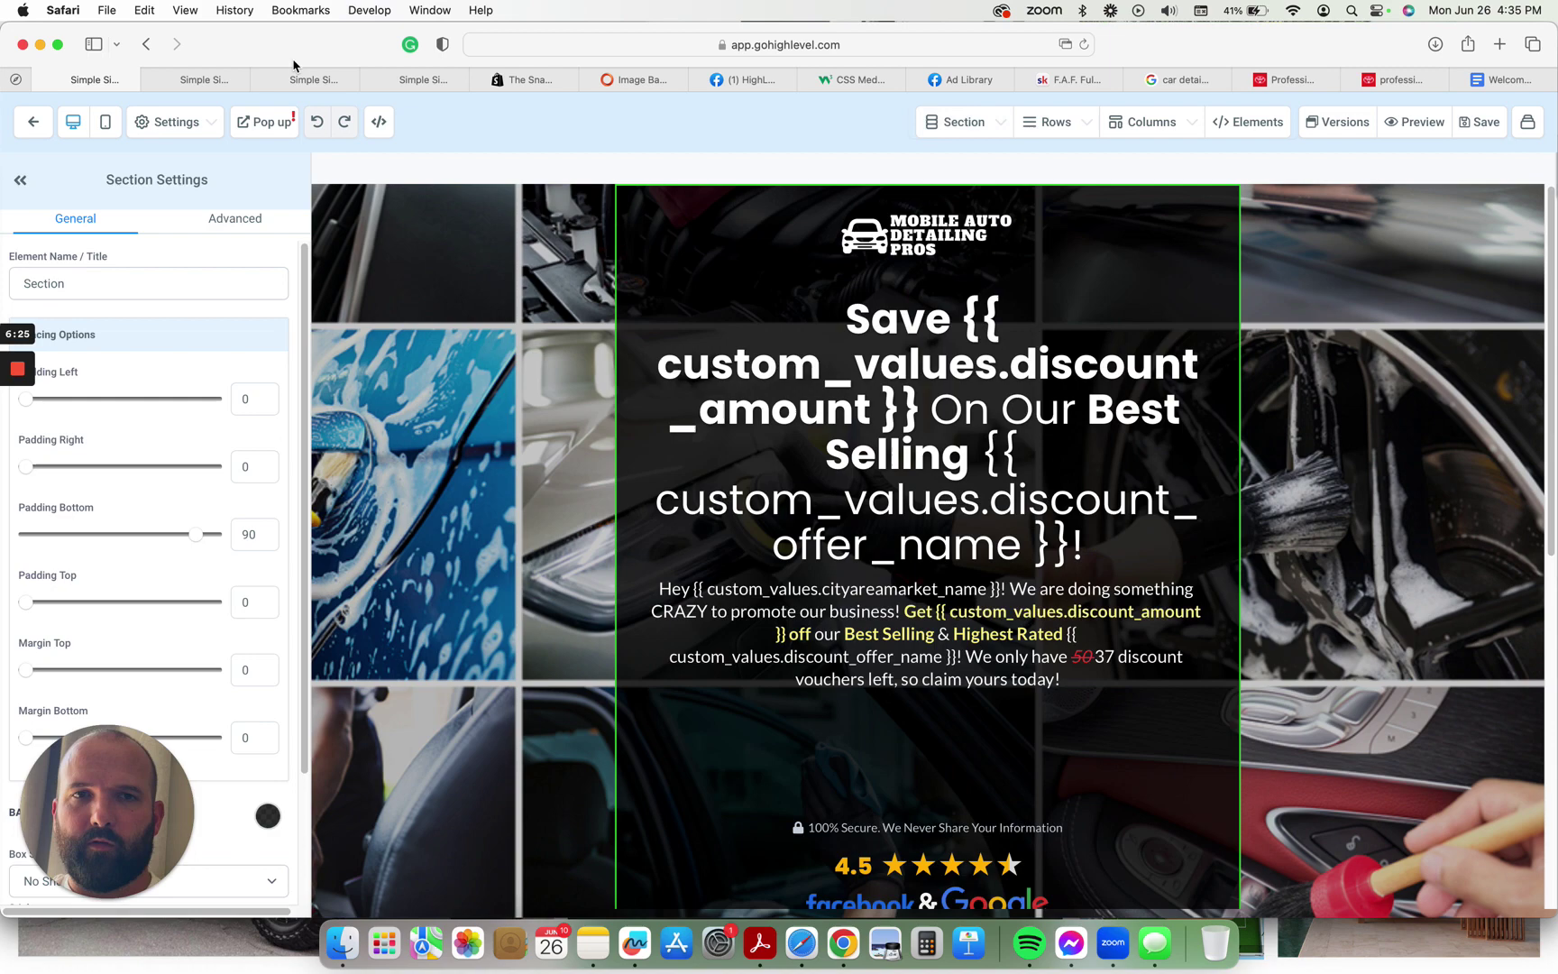
- Compare the page with the Custom Values tab, then preview it showing $100 OFF and Myrtle Beach
left_click(327, 81)
left_click(412, 80)
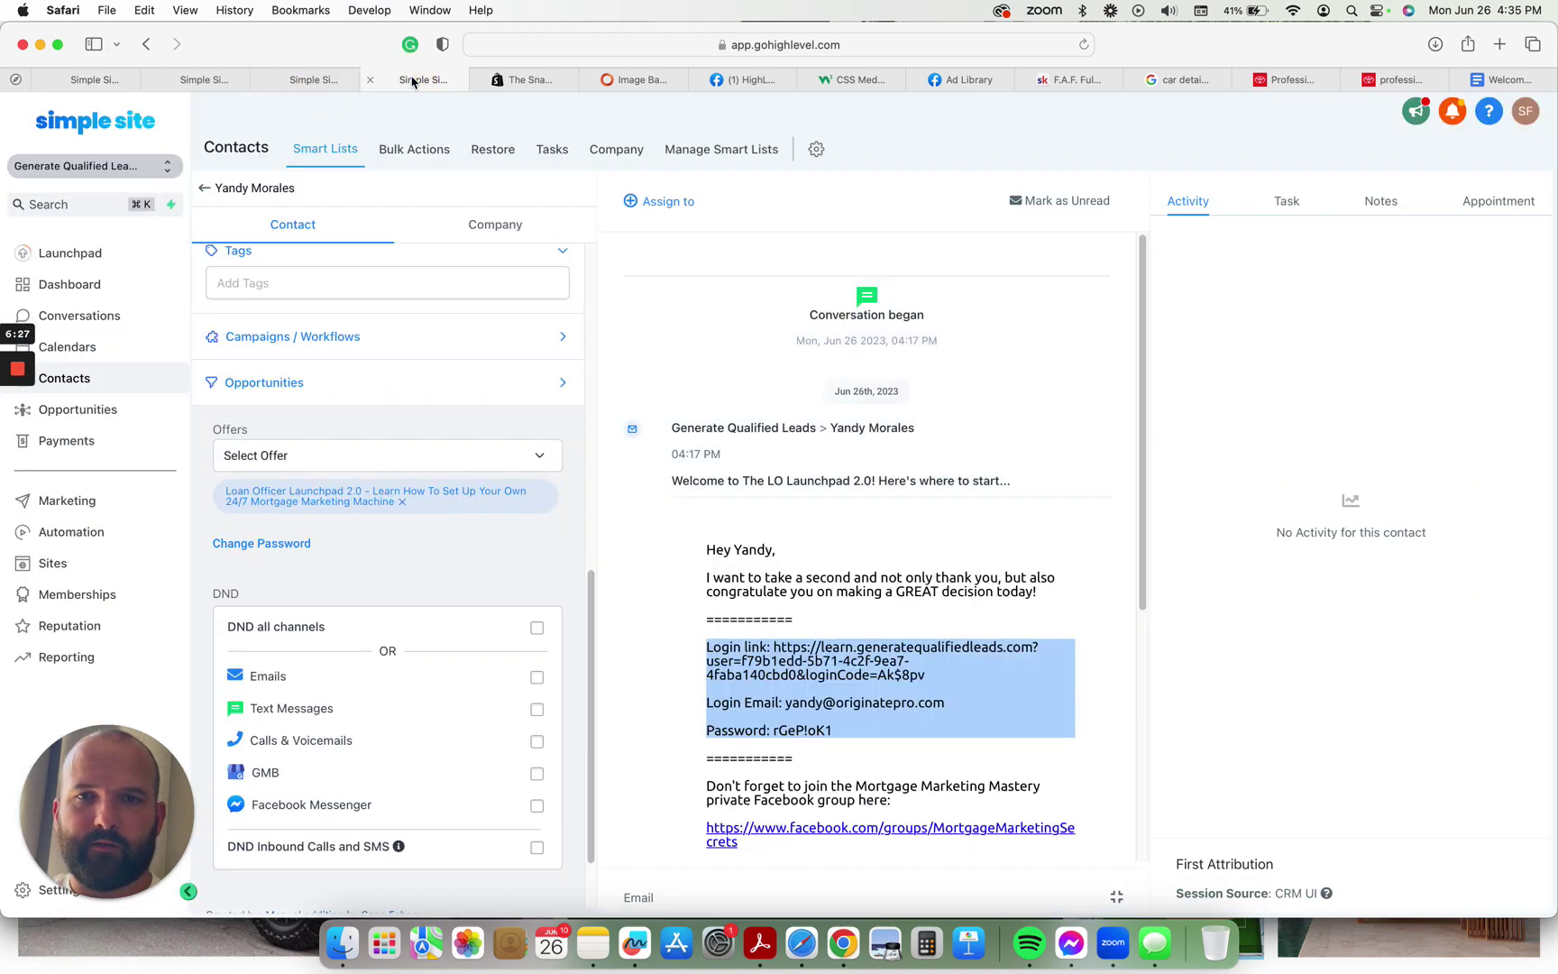
left_click(316, 80)
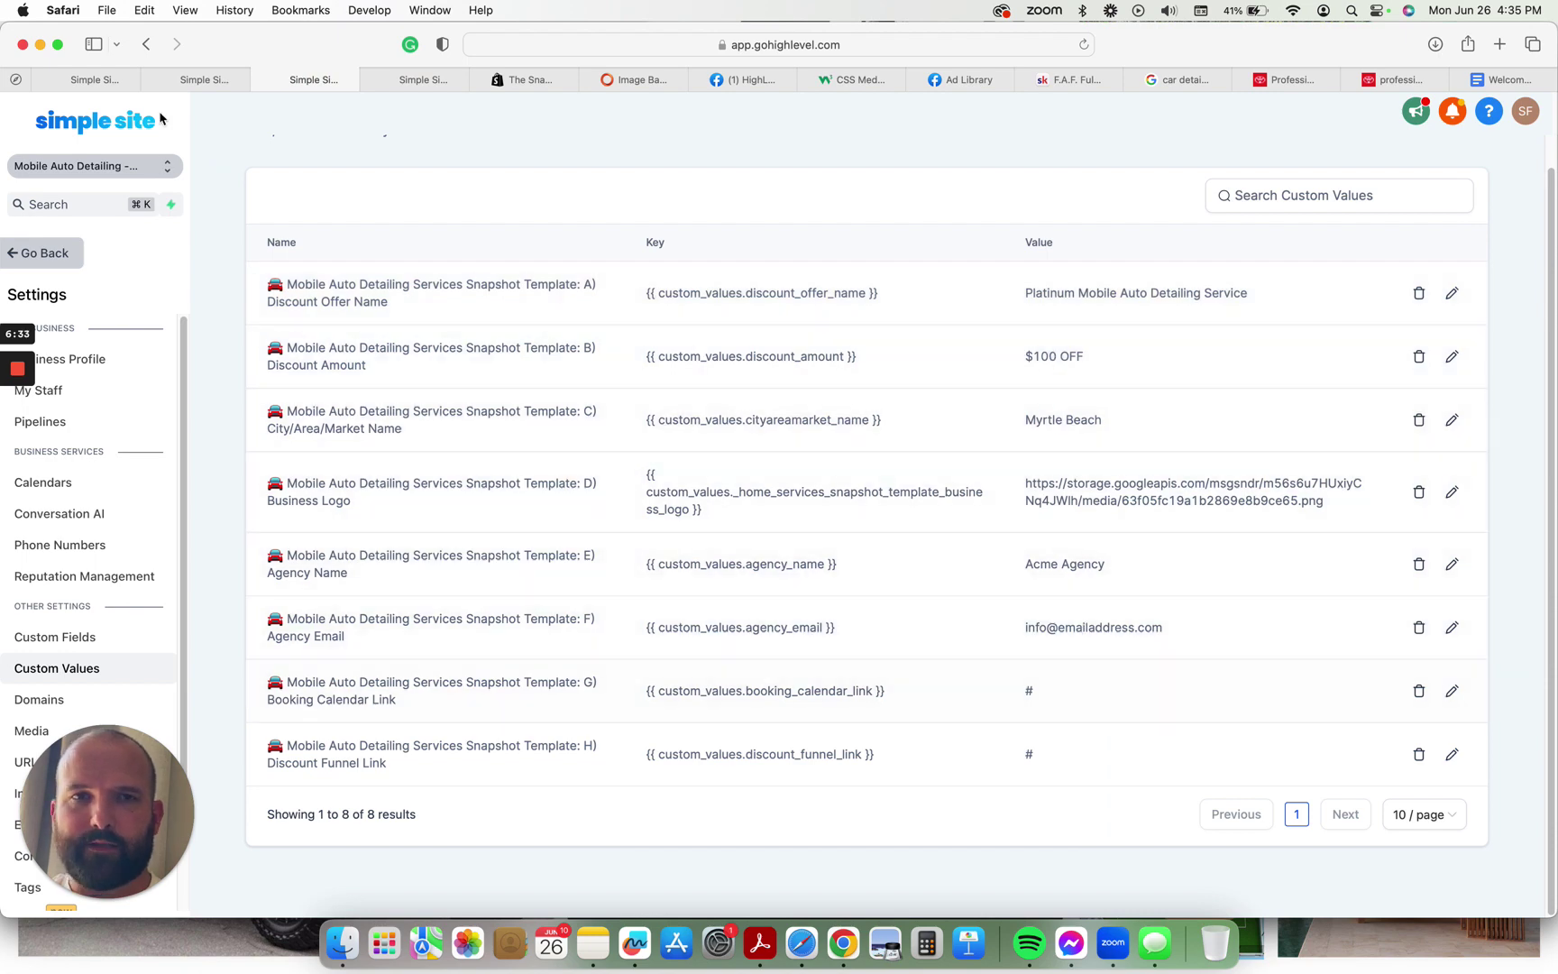
left_click(104, 79)
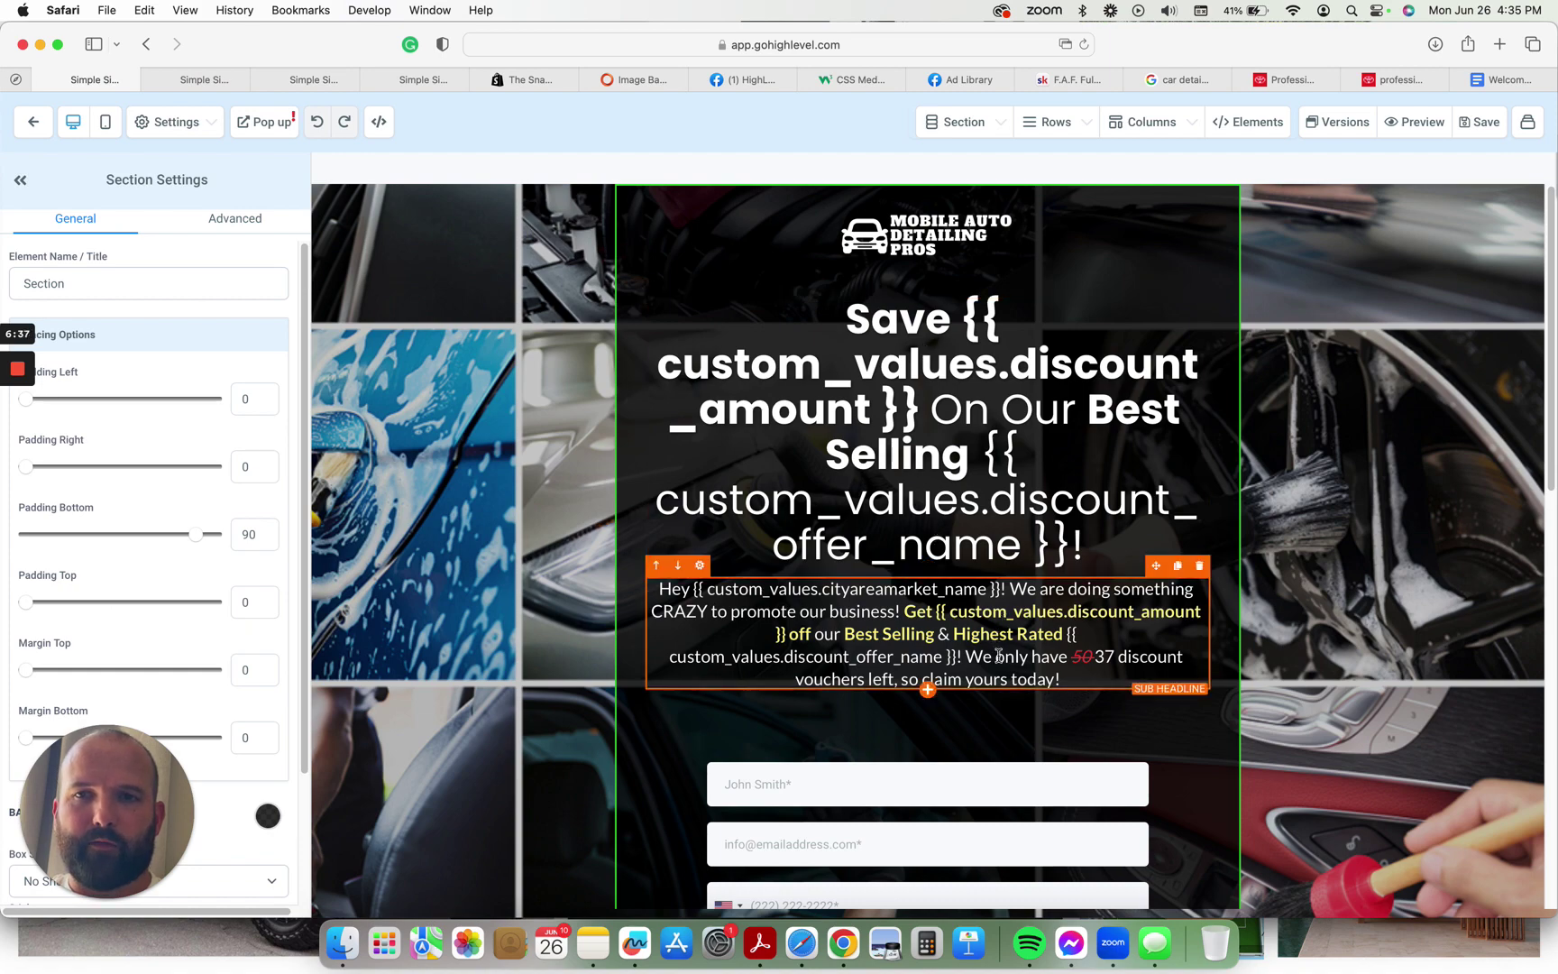
scroll(1085, 582, "down", 1)
scroll(1084, 583, "down", 1)
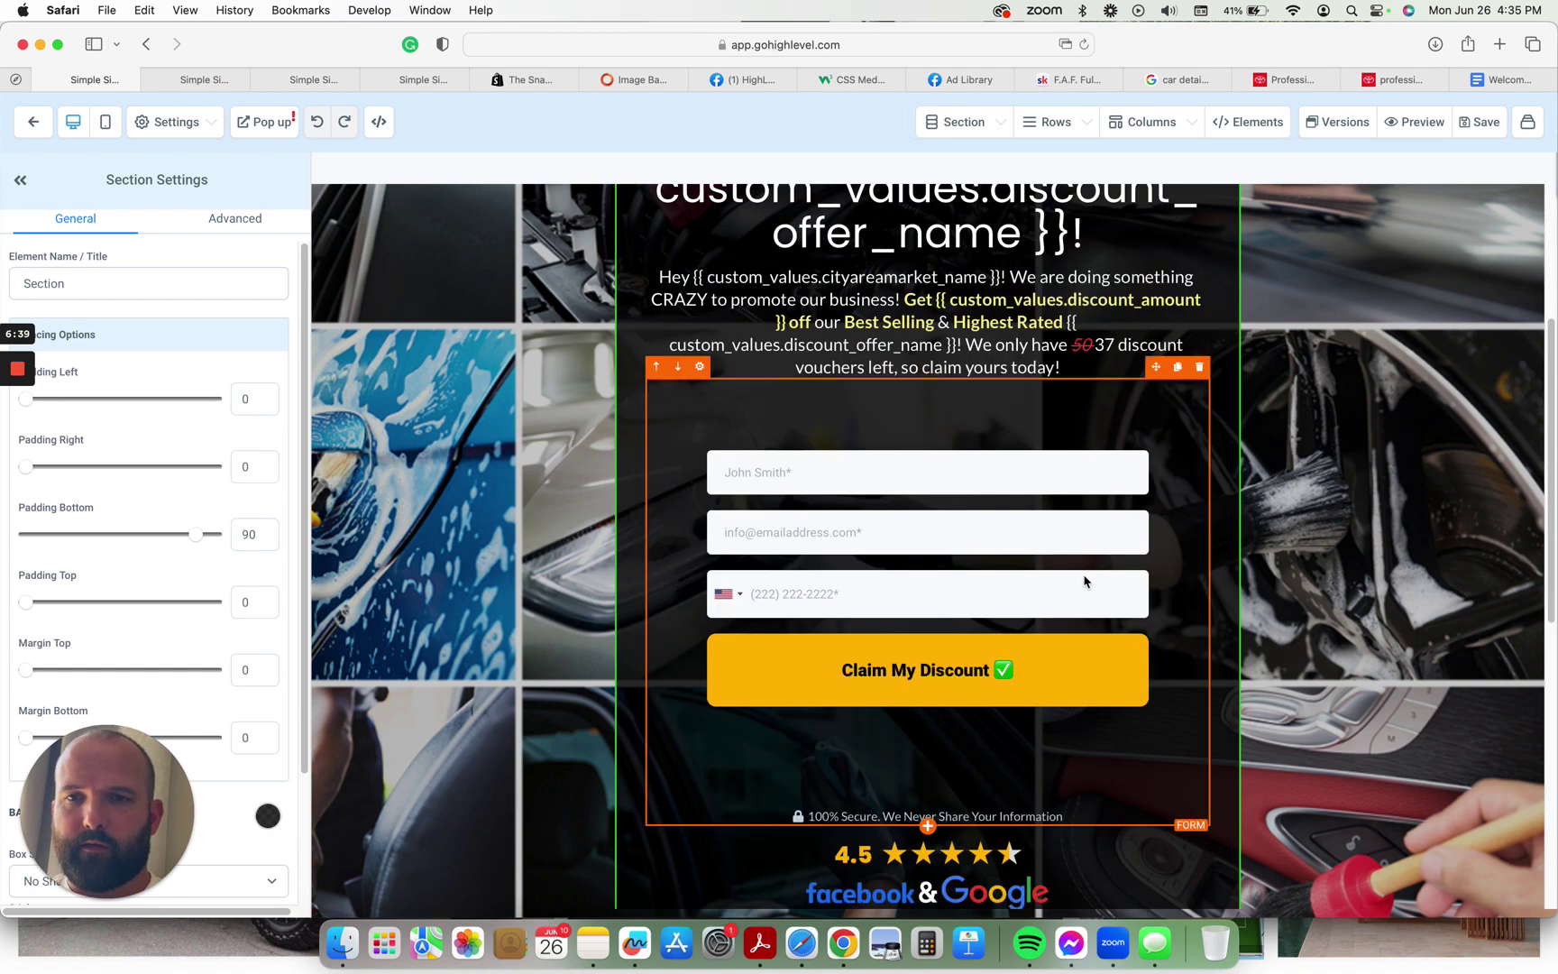
scroll(1172, 450, "up", 10)
left_click(1433, 134)
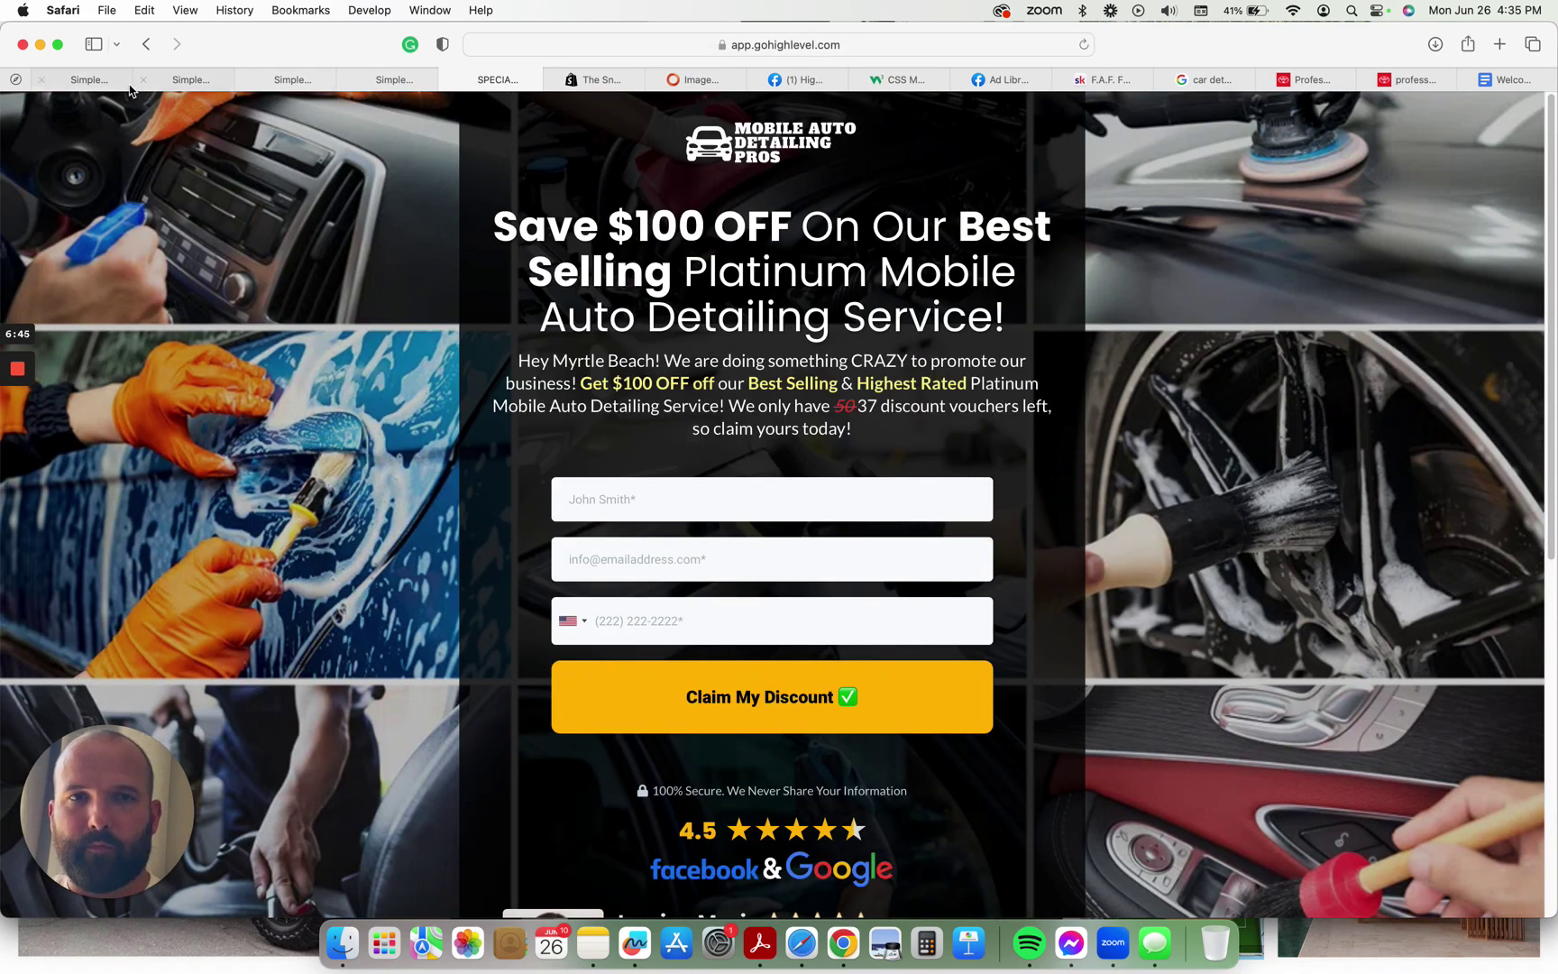
- Return to the Offer Claim editor tab, where the headline shows raw custom_values placeholders
left_click(97, 81)
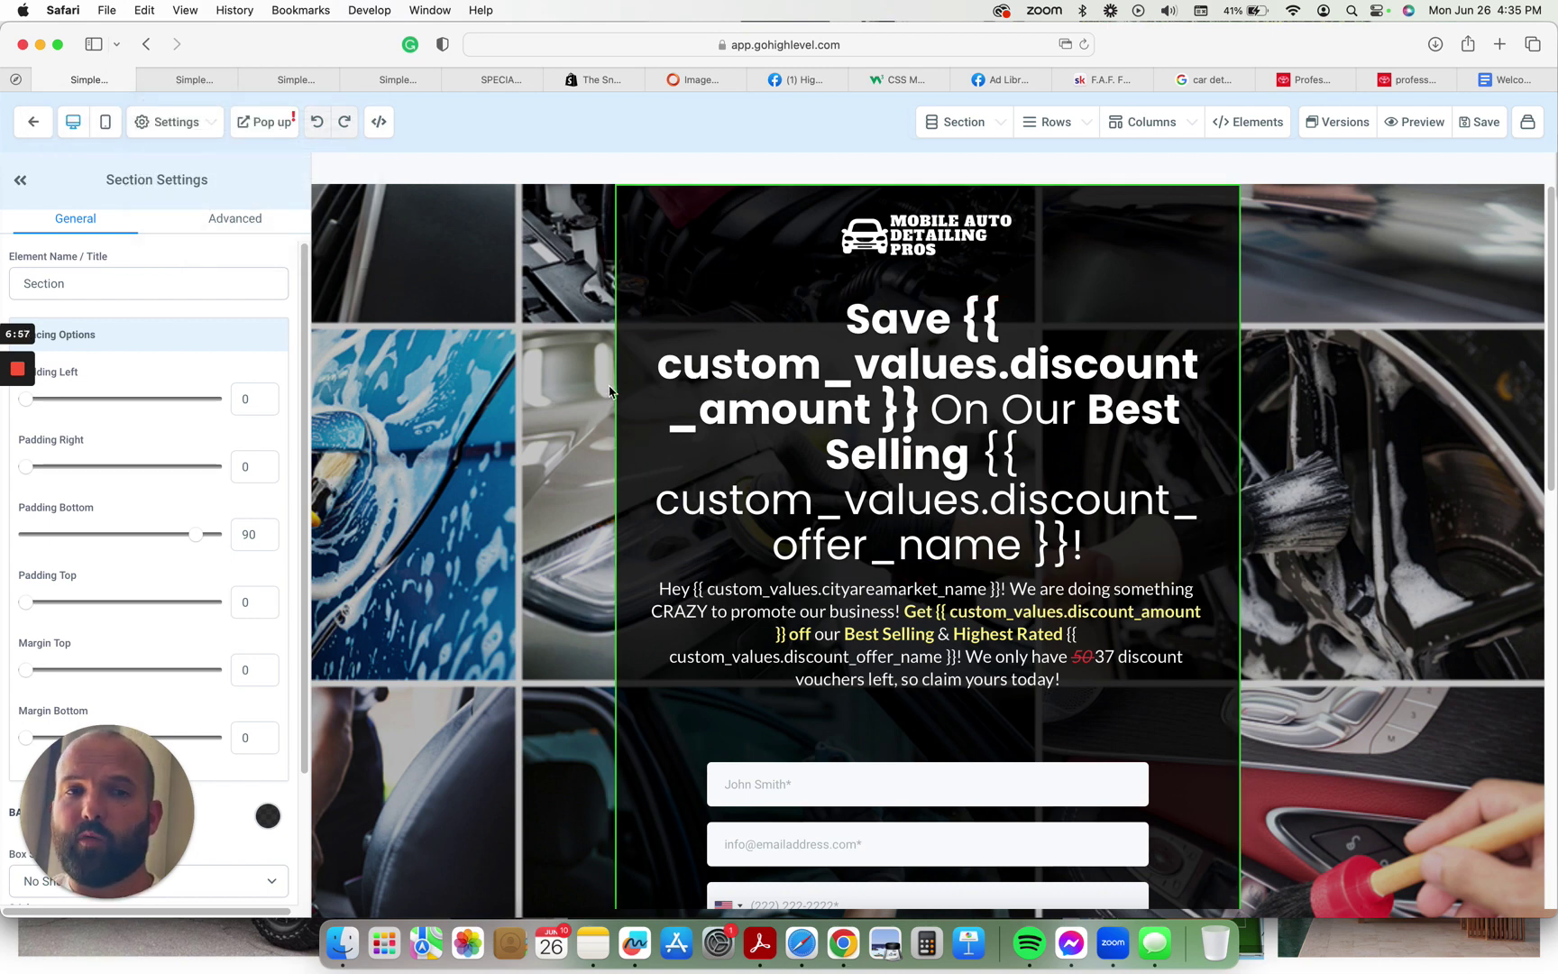
mouse_move(28, 371)
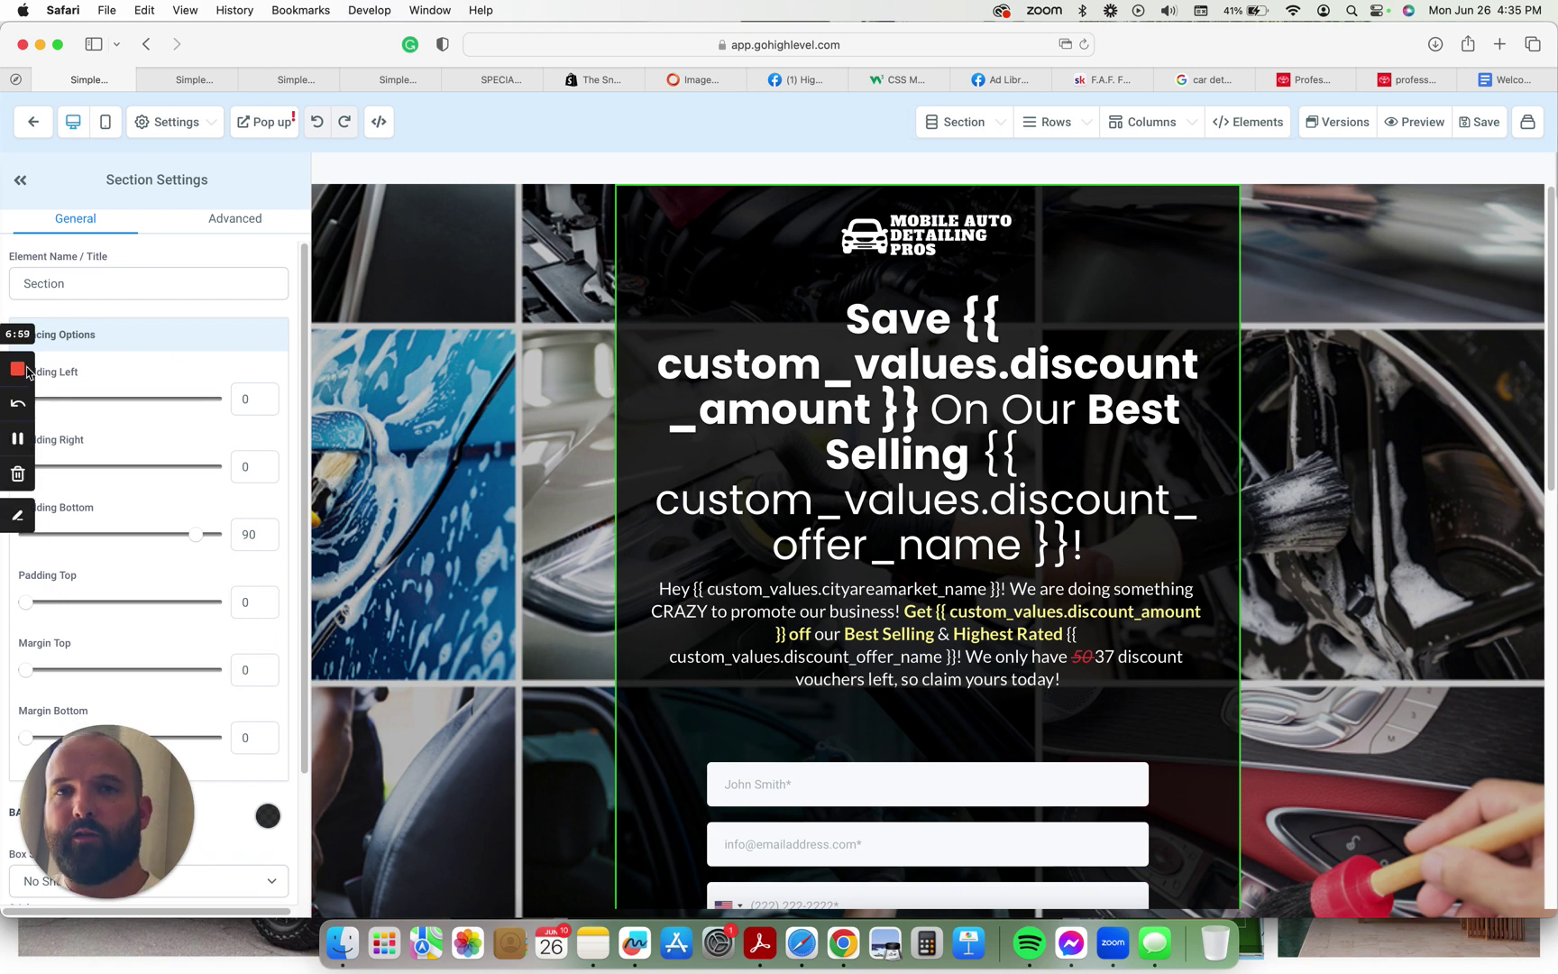